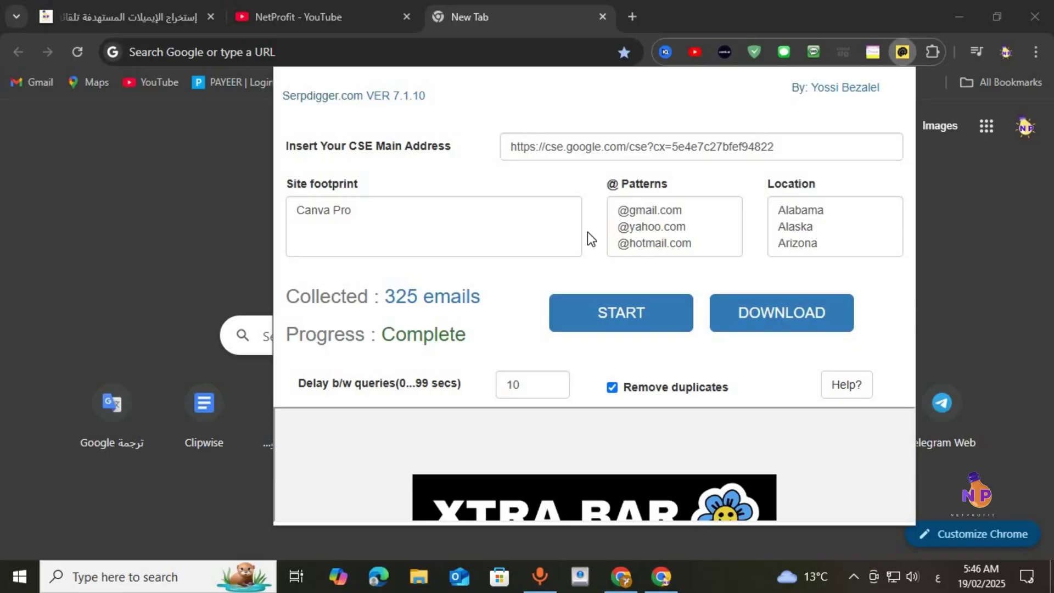
Select the CSE main address to review it, then deselect it.
{"action": "left_click", "coordinate": [806, 149]}
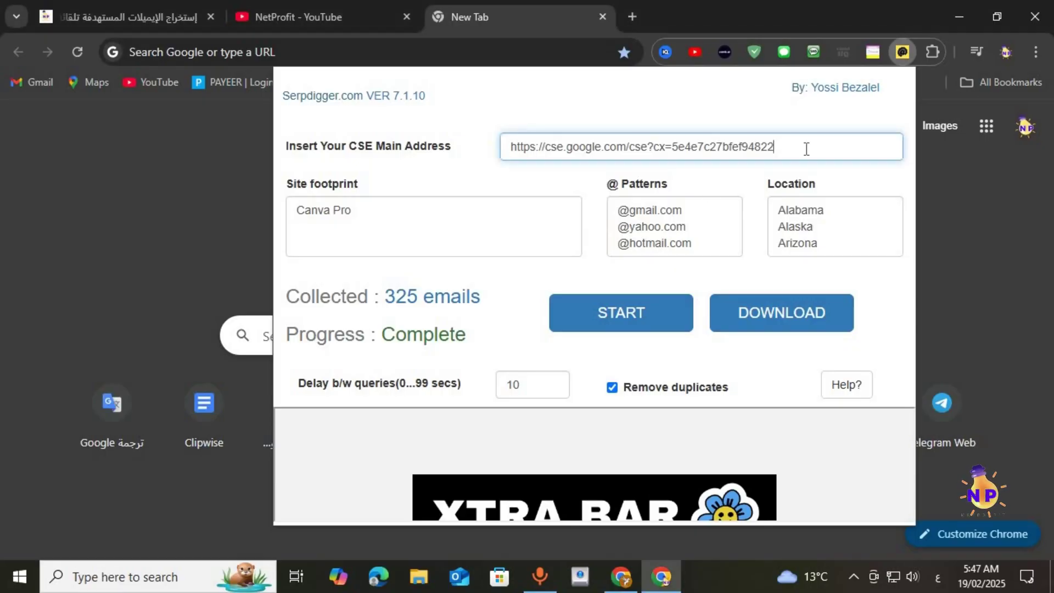
{"action": "left_click_drag", "start_coordinate": [806, 148], "coordinate": [497, 161]}
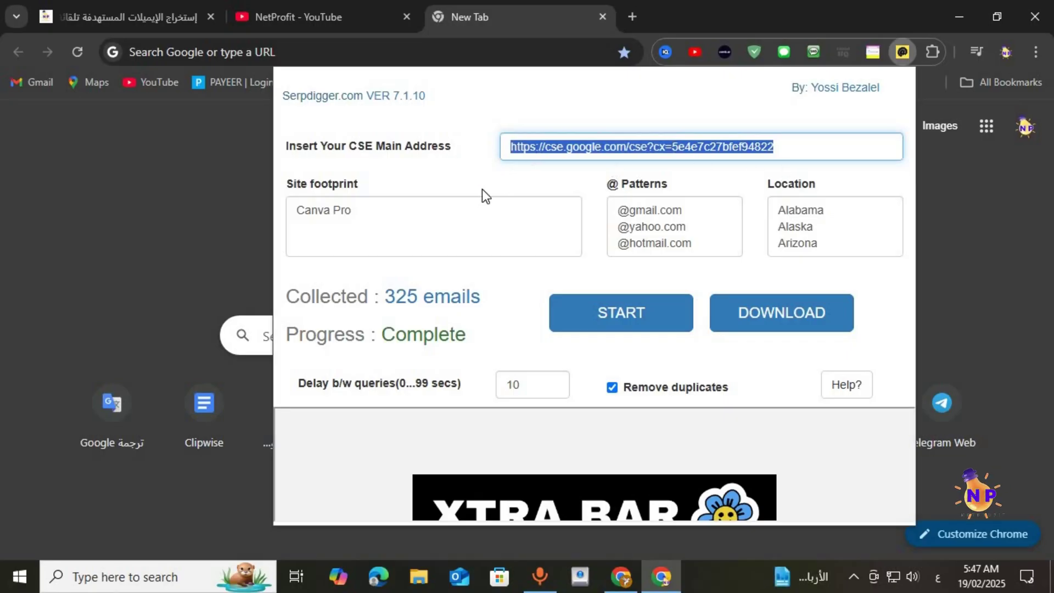
{"action": "left_click", "coordinate": [556, 177]}
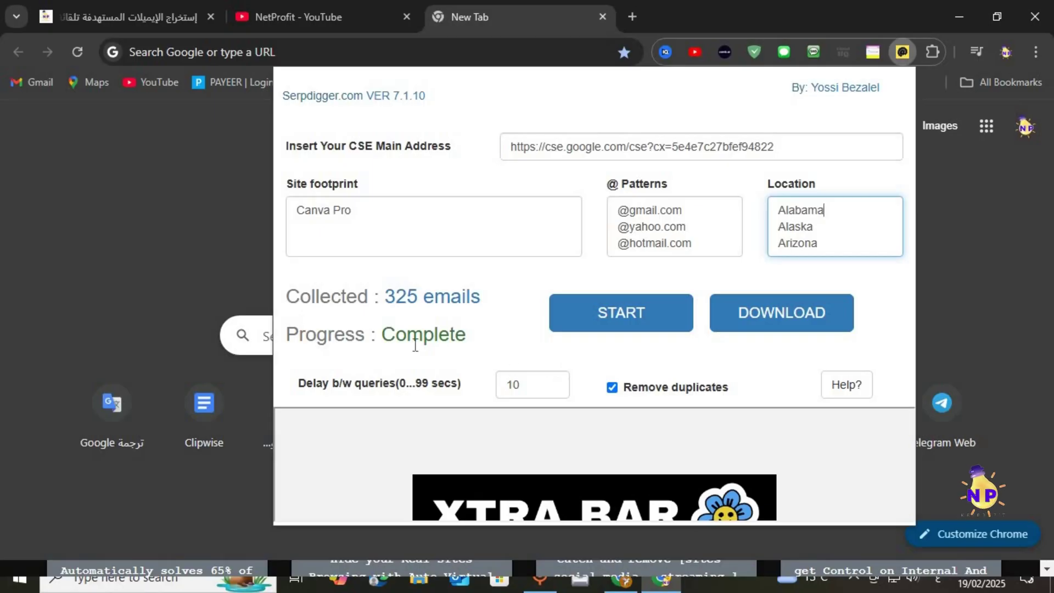
Confirm versions 7.1.10 and 3.0.11, then start Canva Pro email collection in both.
{"action": "left_click", "coordinate": [434, 106]}
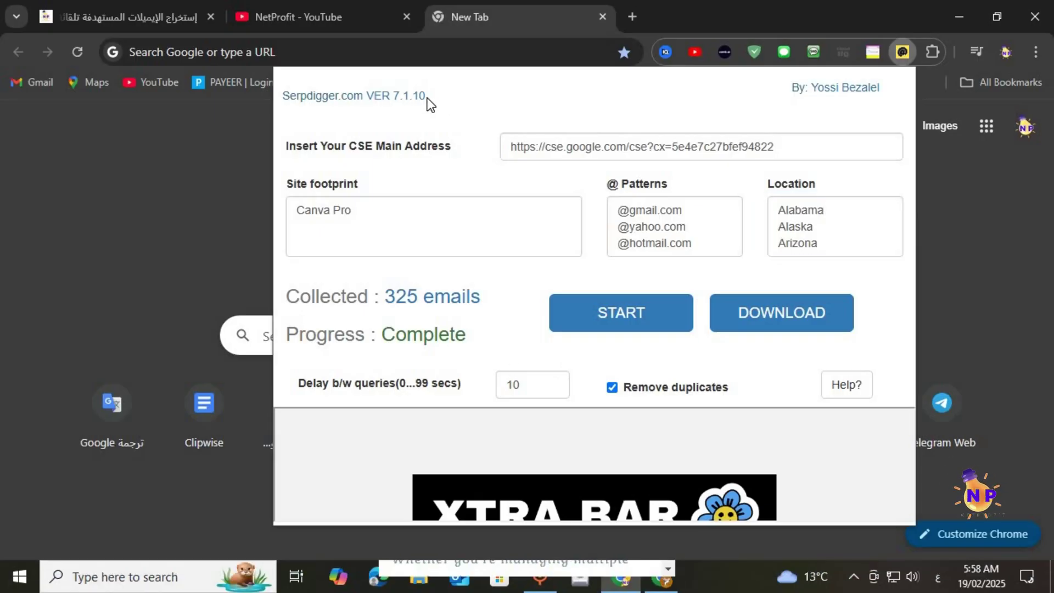
{"action": "left_click_drag", "start_coordinate": [427, 98], "coordinate": [393, 98]}
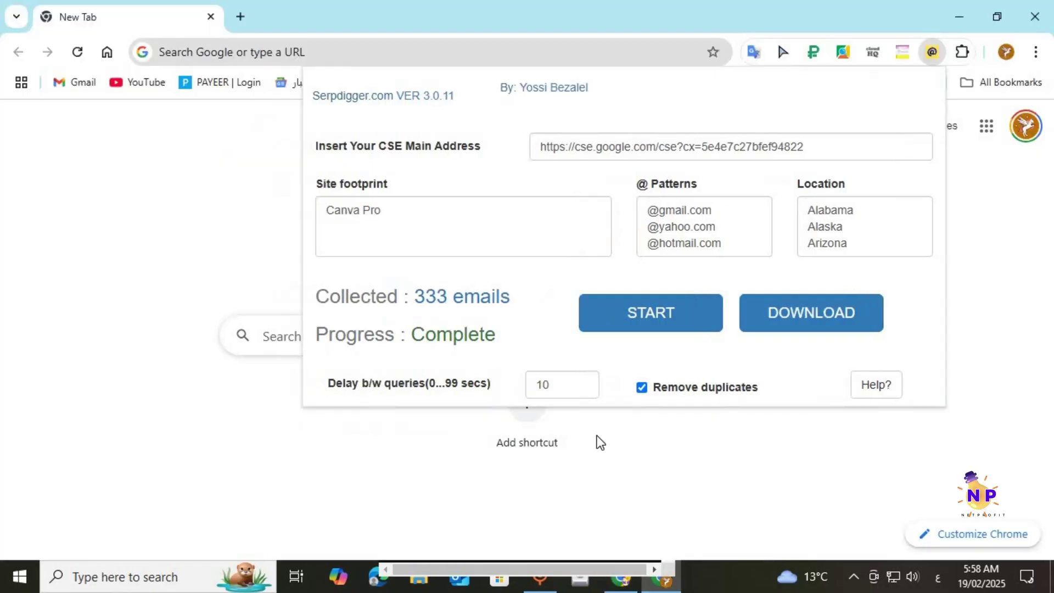
{"action": "left_click_drag", "start_coordinate": [424, 97], "coordinate": [456, 99]}
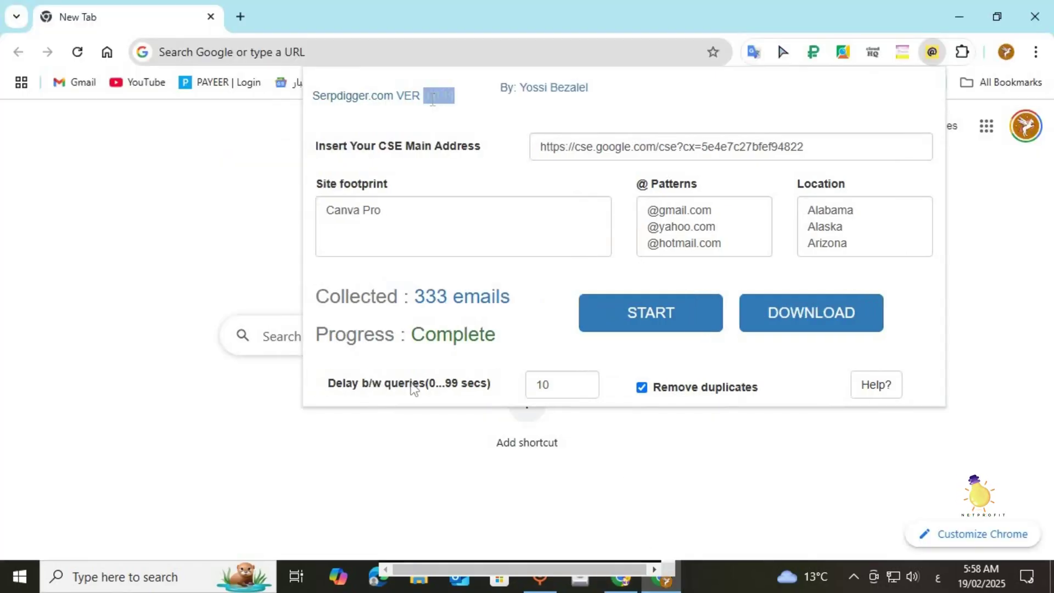
{"action": "left_click", "coordinate": [479, 116]}
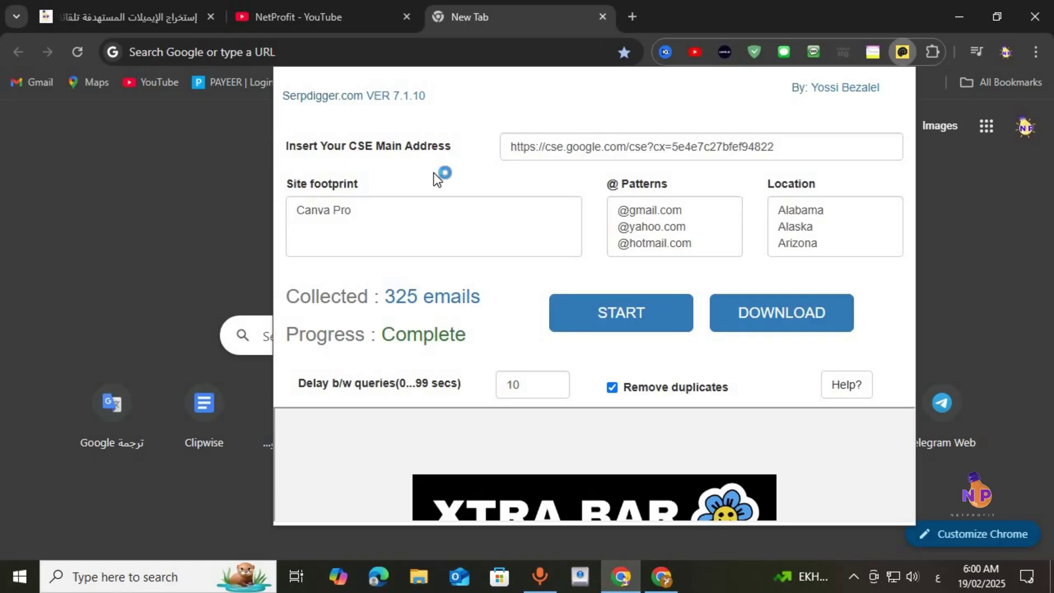
{"action": "left_click", "coordinate": [620, 314]}
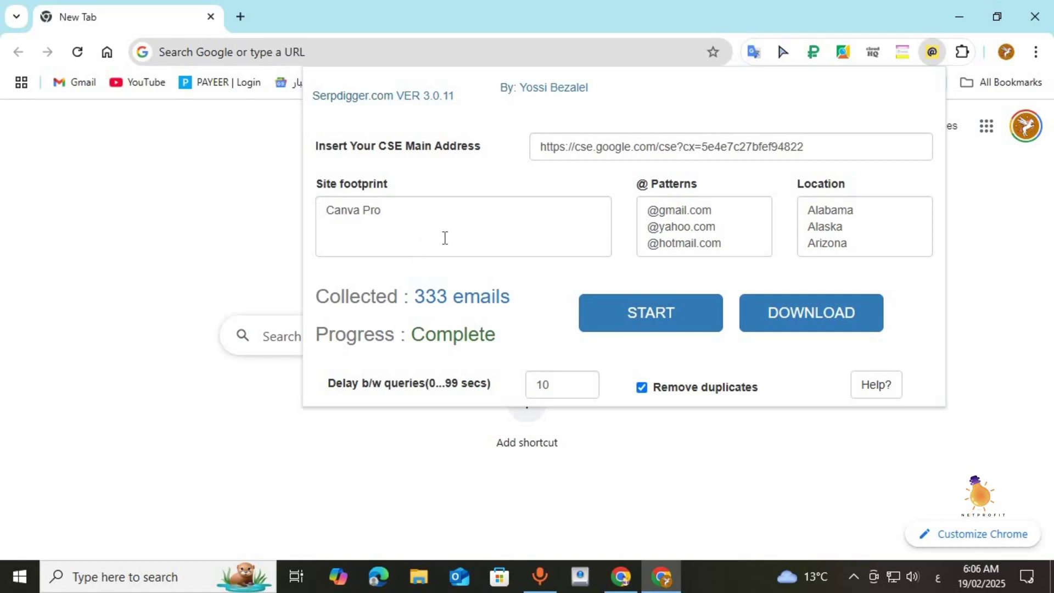
{"action": "left_click", "coordinate": [683, 311]}
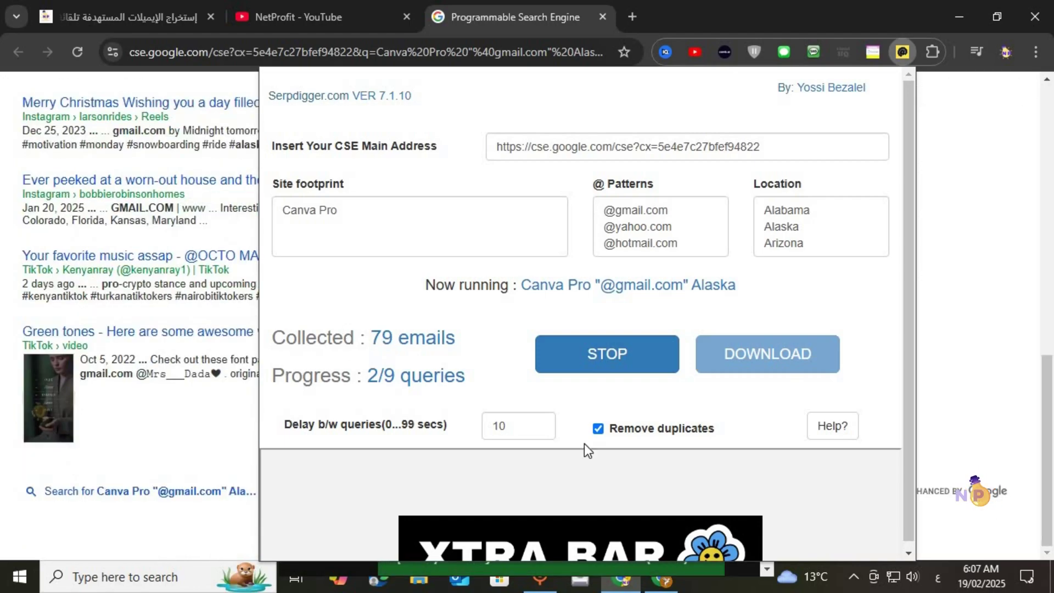
Bring the Serpdigger 3.0.11 window to the front from the taskbar.
{"action": "left_click", "coordinate": [665, 582]}
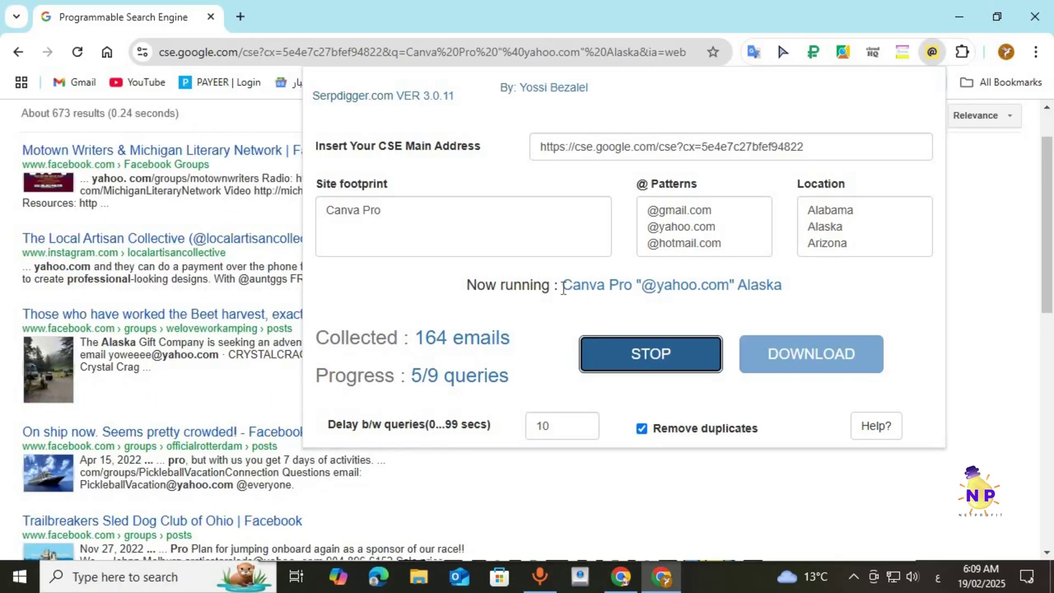
Highlight the currently running query, then return to the 7.1.10 window.
{"action": "left_click_drag", "start_coordinate": [562, 286], "coordinate": [791, 285]}
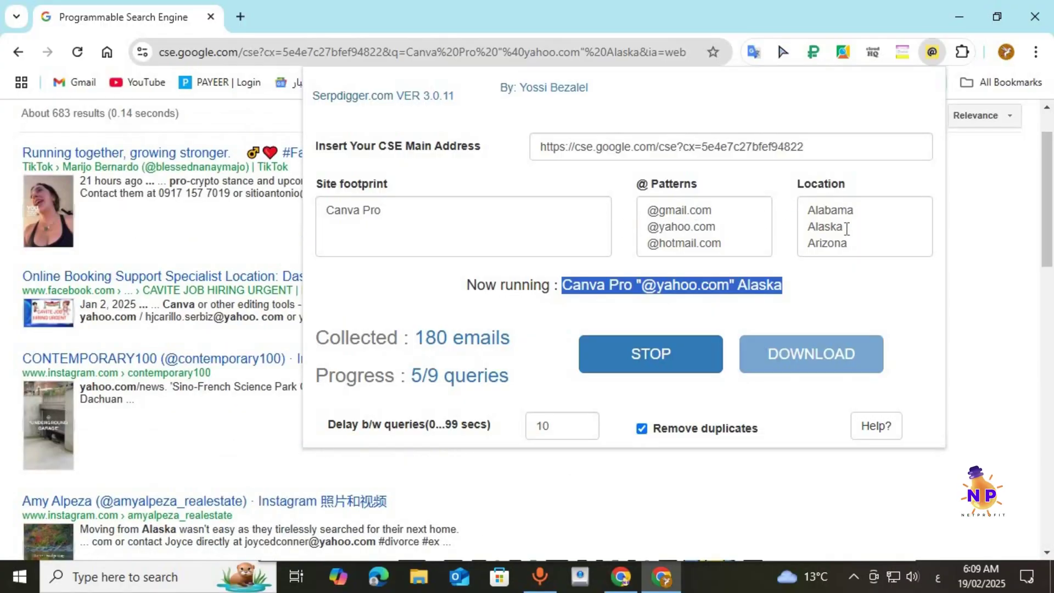
{"action": "left_click", "coordinate": [627, 588]}
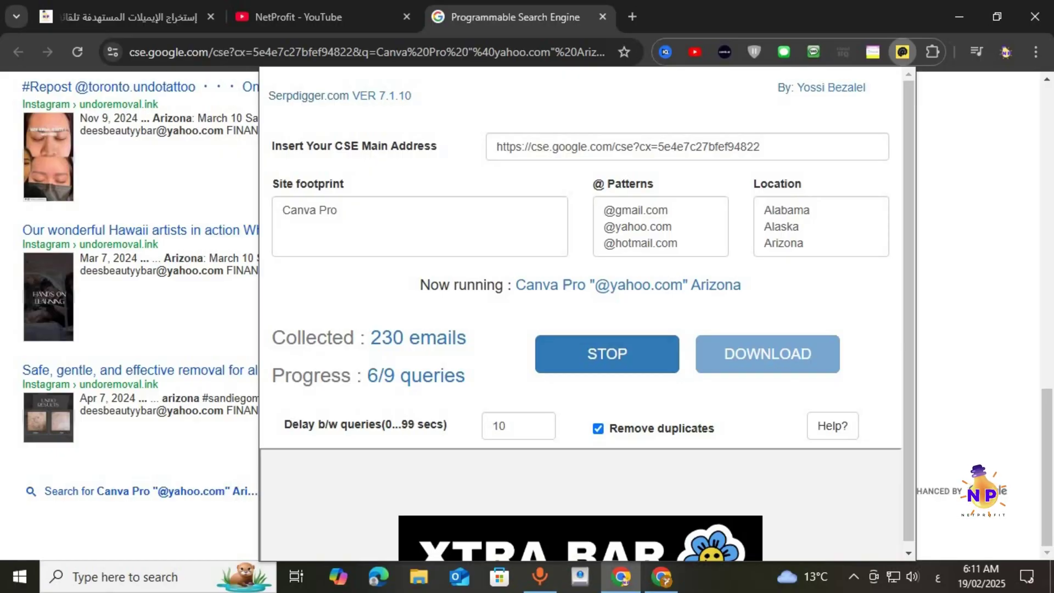
Switch to the other Serpdigger window and wait for Complete with 341 emails.
{"action": "left_click", "coordinate": [664, 582]}
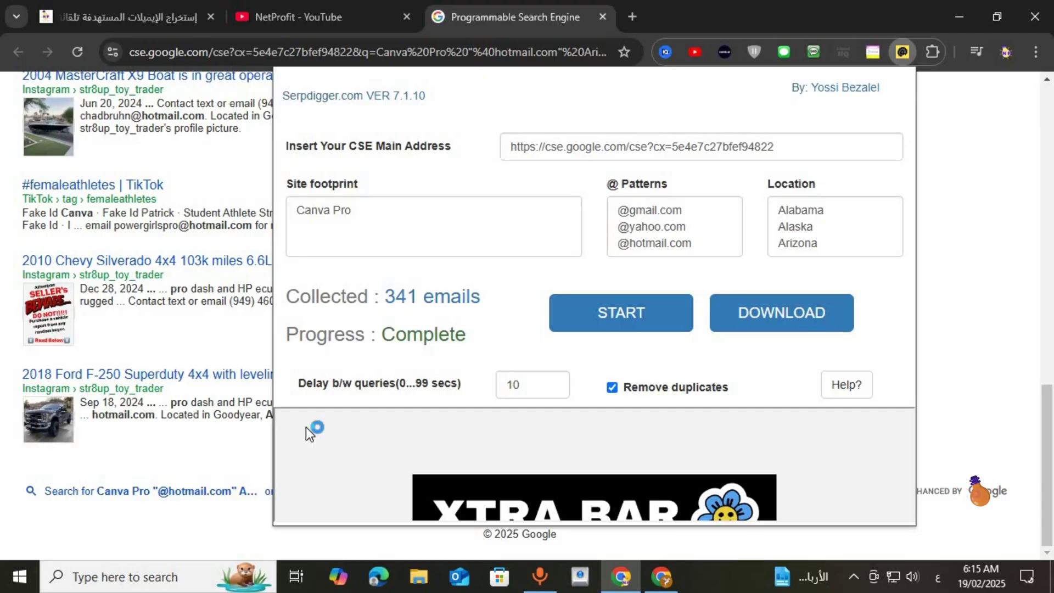
Save the 336-email list as a text file and check Chrome's downloads.
{"action": "left_click", "coordinate": [663, 581]}
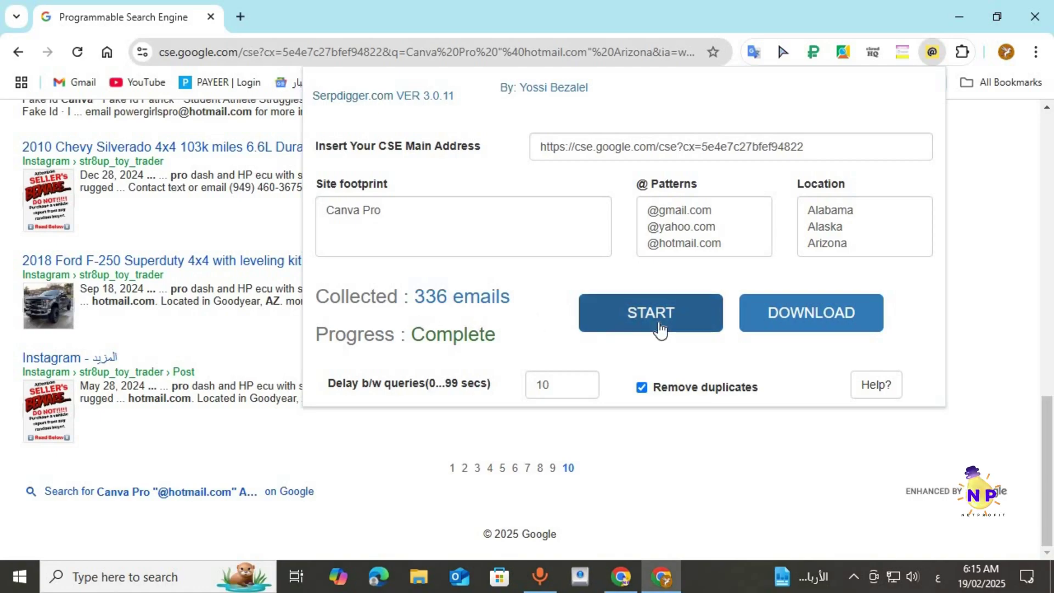
{"action": "left_click", "coordinate": [811, 324]}
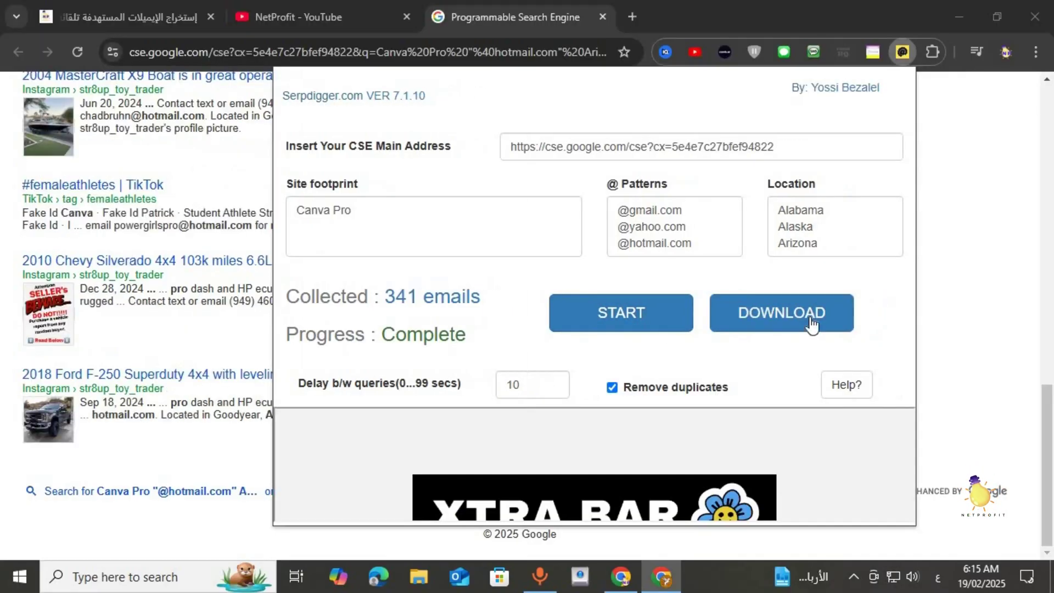
{"action": "left_click", "coordinate": [388, 368]}
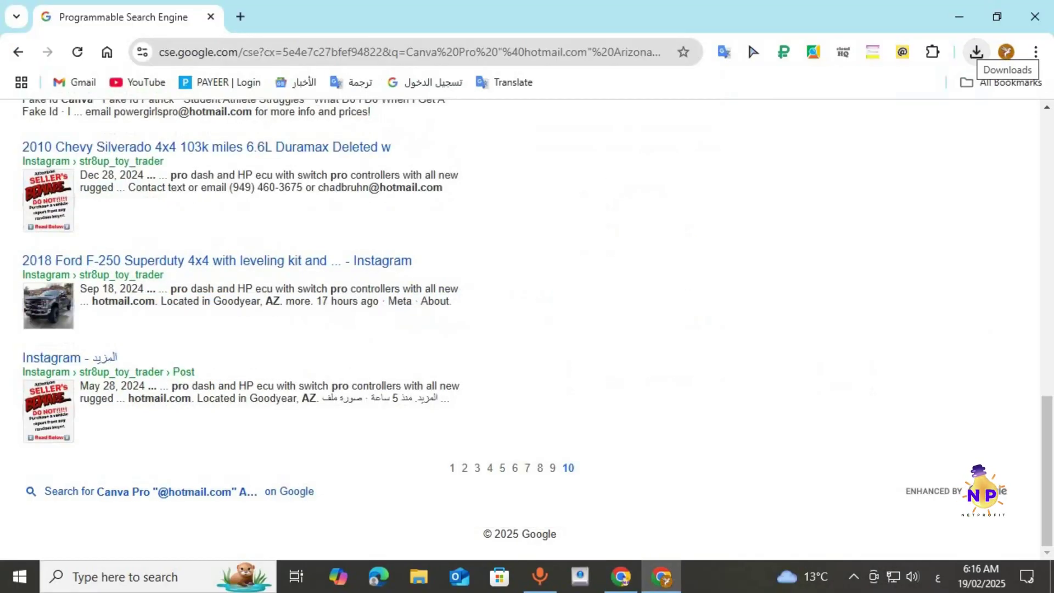
{"action": "left_click", "coordinate": [976, 52]}
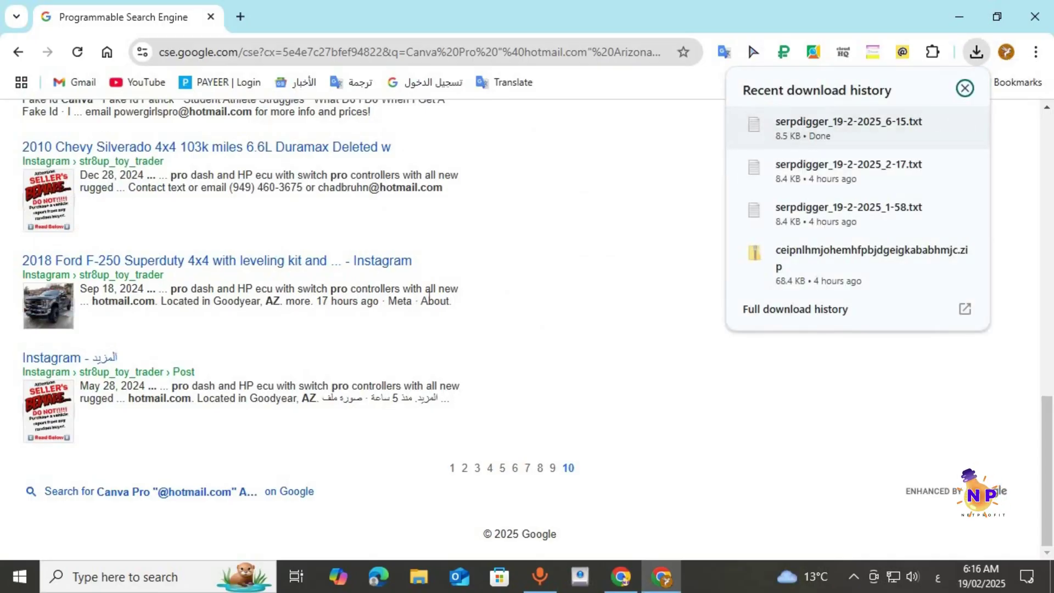
Save the other window's email list as serpdigger_19-2-2025_6-16.txt.
{"action": "left_click", "coordinate": [631, 579]}
{"action": "left_click", "coordinate": [786, 321]}
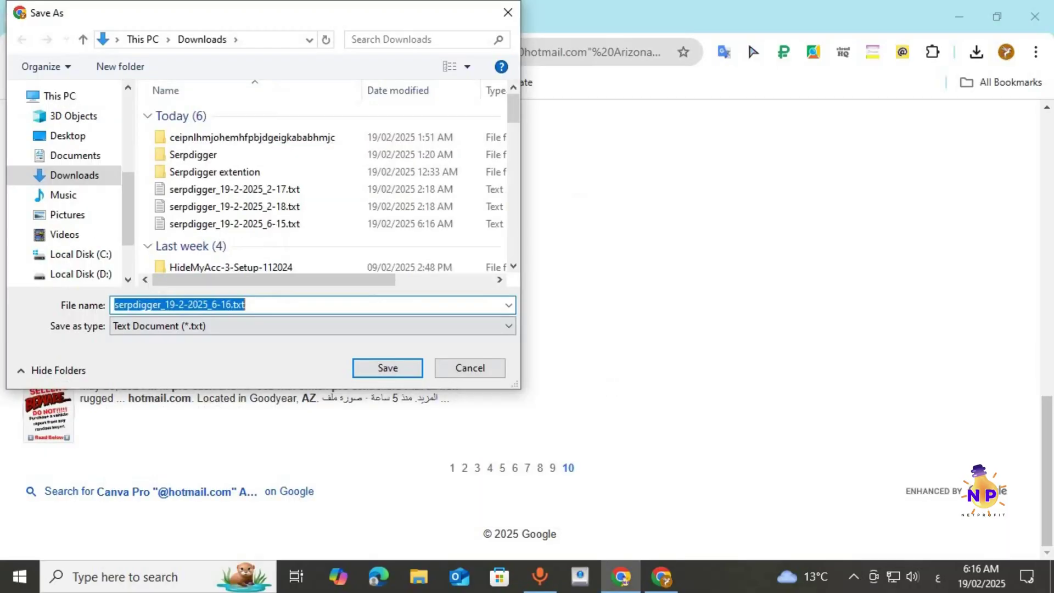
{"action": "left_click", "coordinate": [388, 368]}
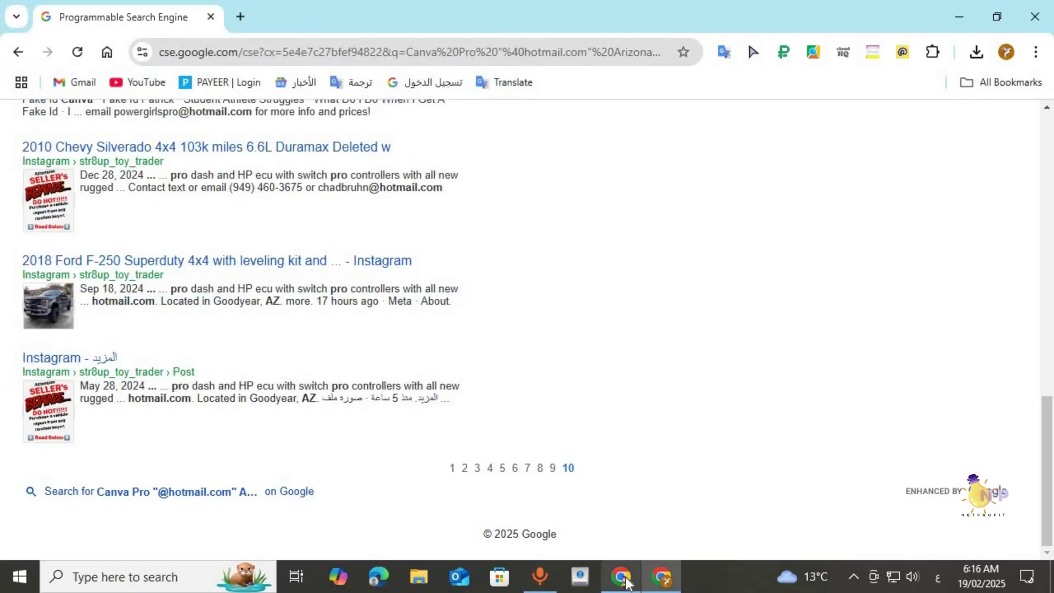
Open both serpdigger_19-2-2025 text files, including _6-15.txt, in Notepad from Chrome's downloads.
{"action": "left_click", "coordinate": [621, 577]}
{"action": "left_click", "coordinate": [976, 51]}
{"action": "left_click", "coordinate": [905, 121]}
{"action": "left_click_drag", "start_coordinate": [535, 100], "coordinate": [845, 139]}
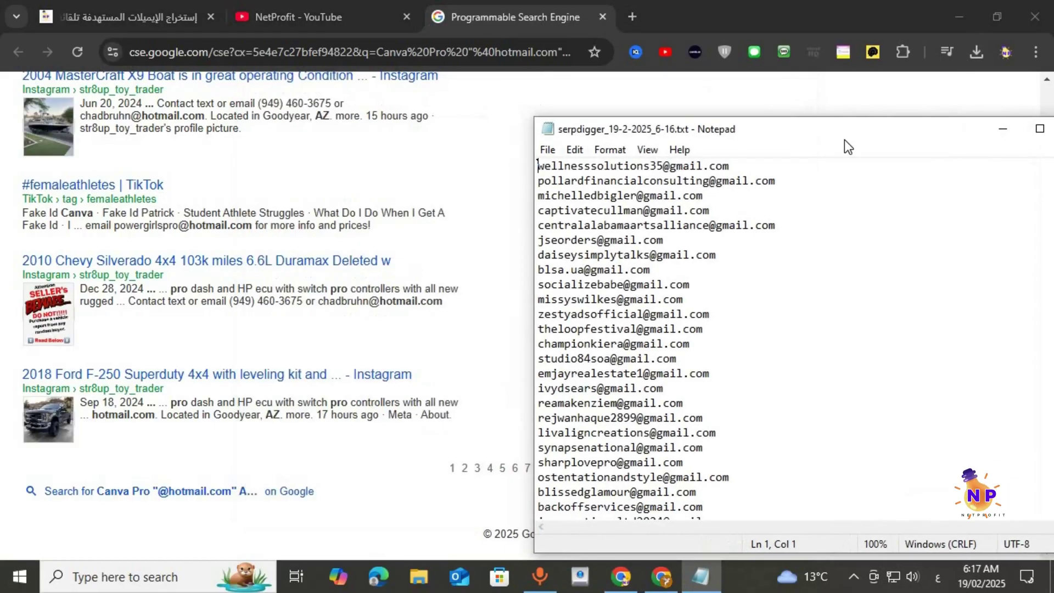
{"action": "left_click", "coordinate": [977, 59]}
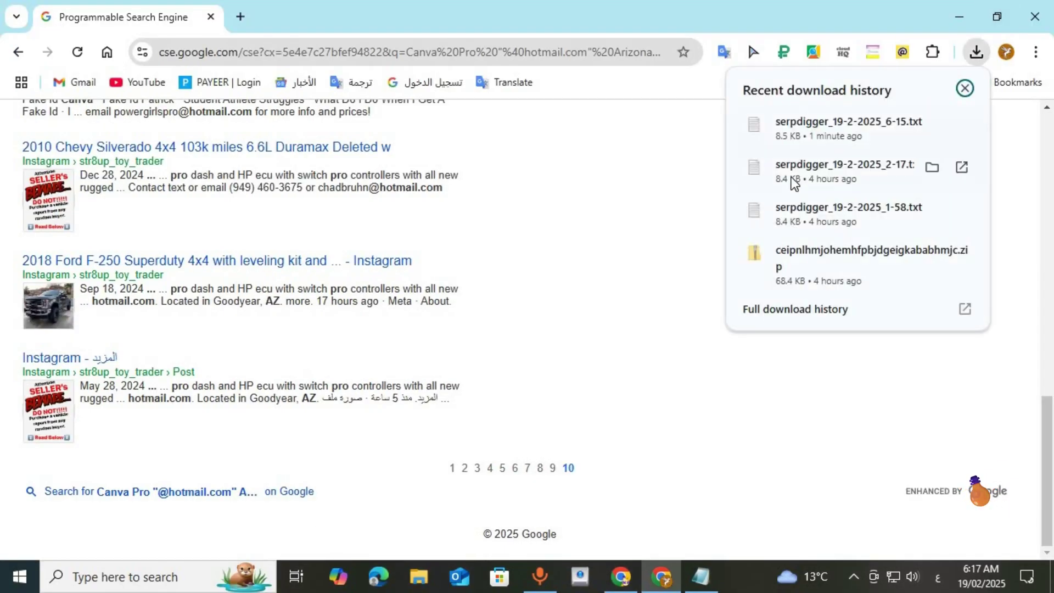
{"action": "left_click", "coordinate": [829, 124]}
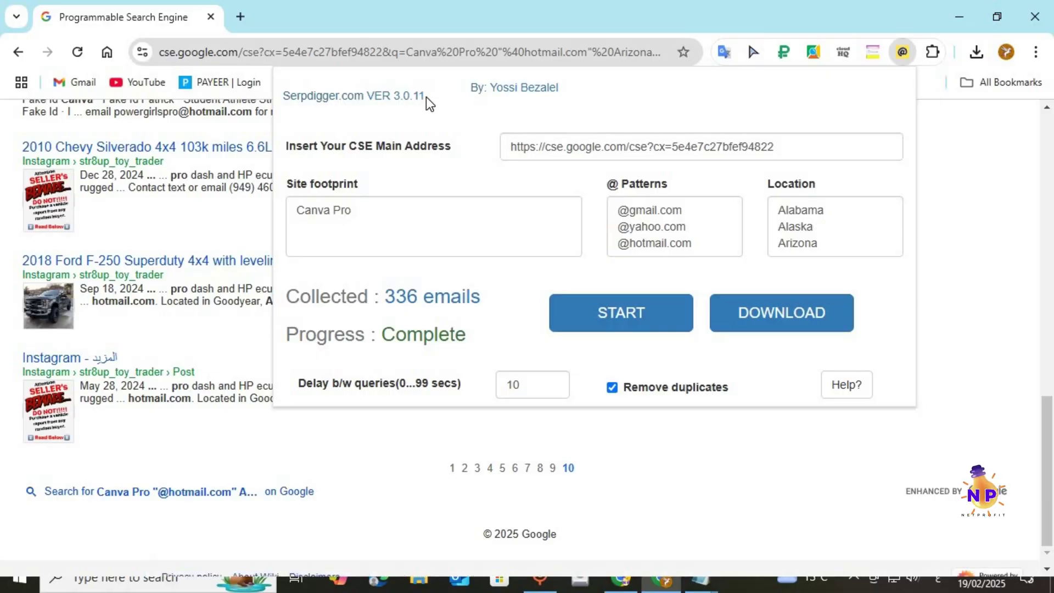
Highlight the 3.0.11 version text, then close the Serpdigger popup with Esc.
{"action": "left_click_drag", "start_coordinate": [426, 97], "coordinate": [401, 97]}
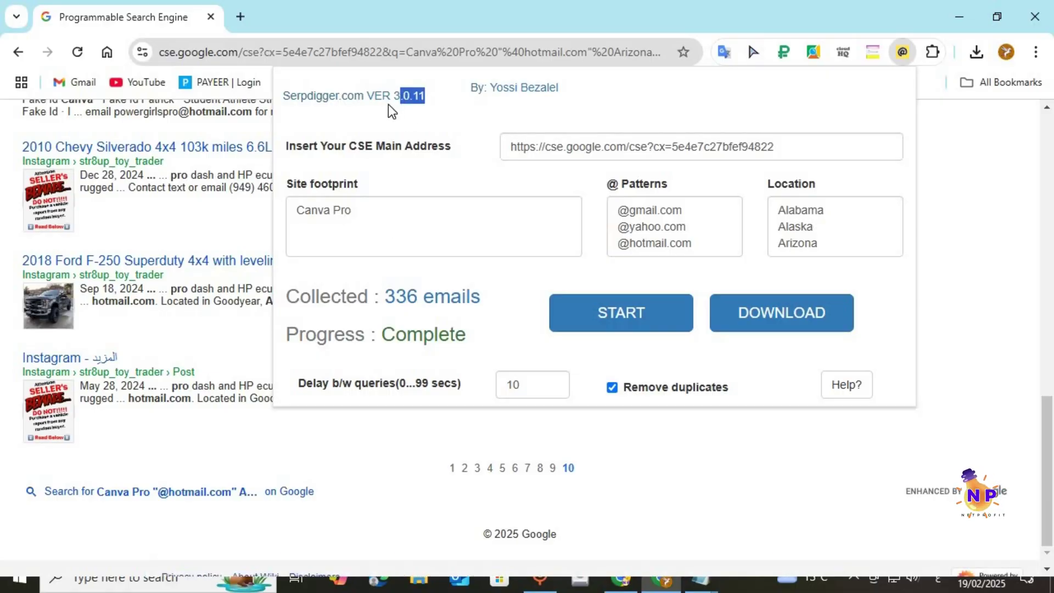
{"action": "left_click", "coordinate": [436, 112]}
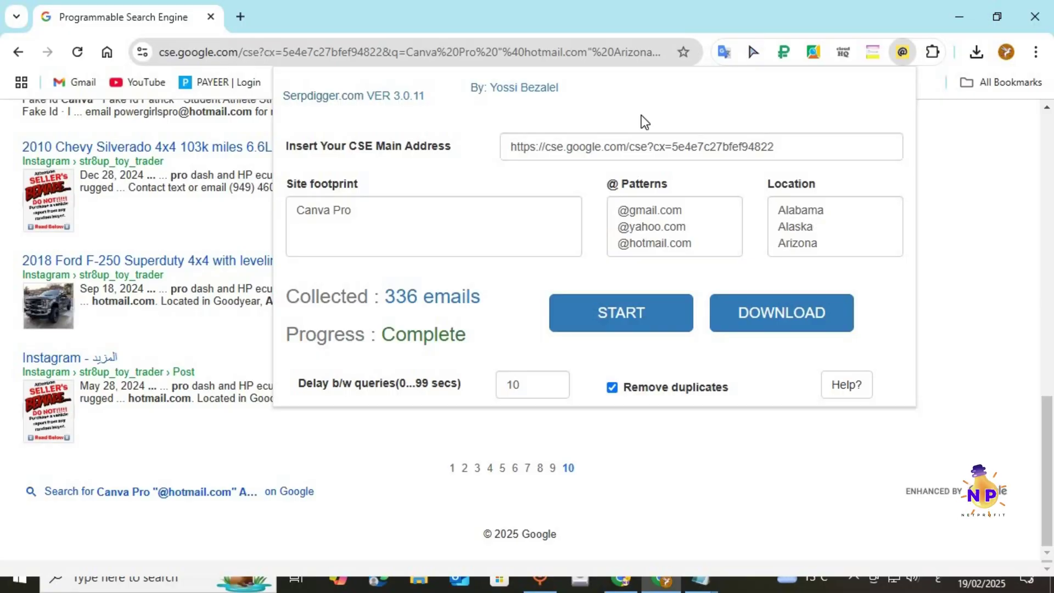
{"action": "key", "text": "Escape"}
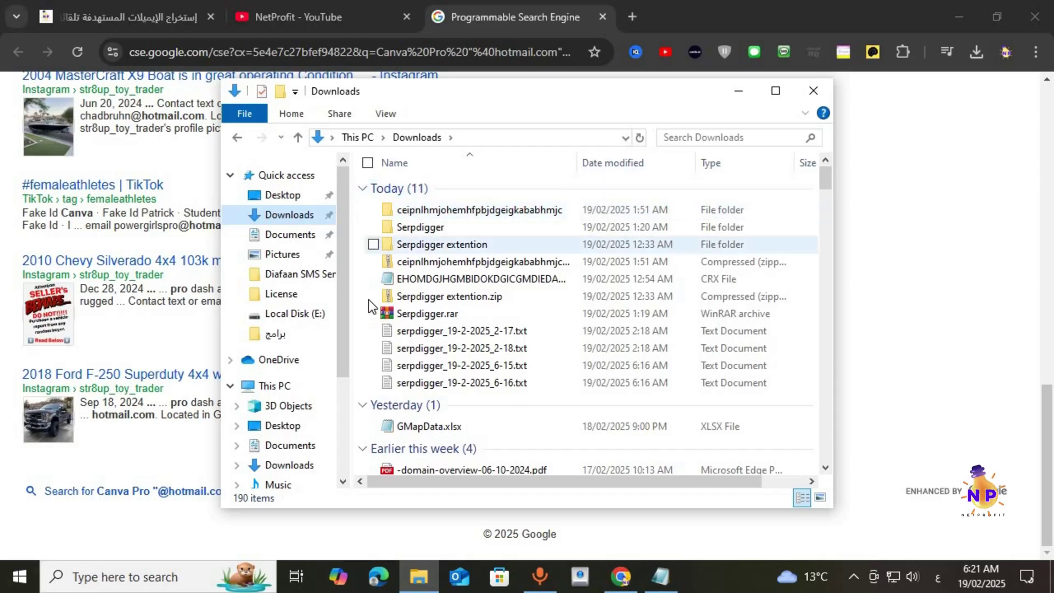
Extract Serpdigger.rar in Downloads into a Serpdigger folder using Extract files.
{"action": "scroll", "coordinate": [447, 316], "scroll_direction": "down", "scroll_amount": 1}
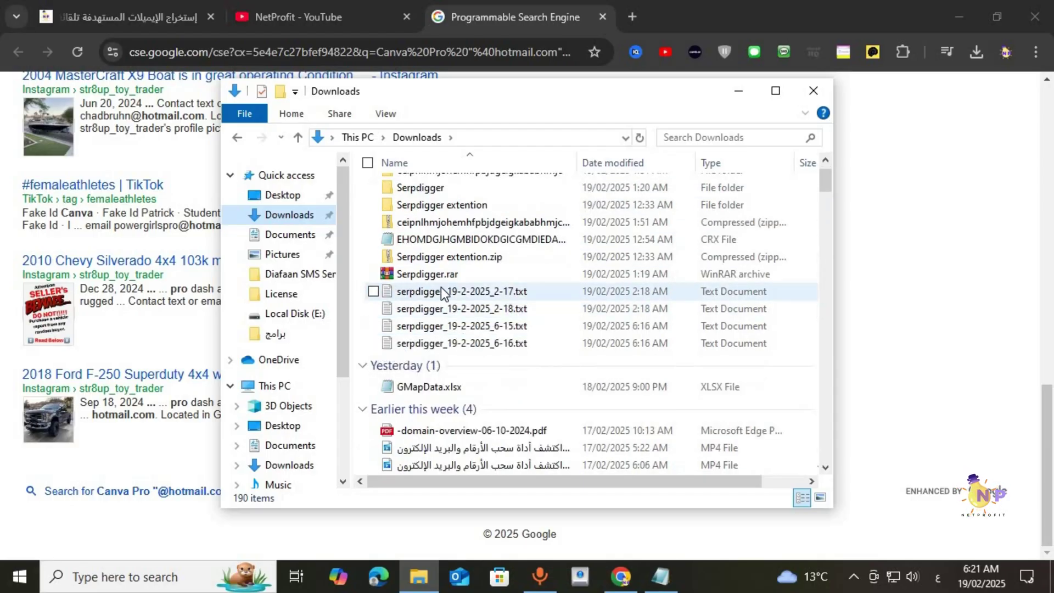
{"action": "left_click", "coordinate": [404, 274]}
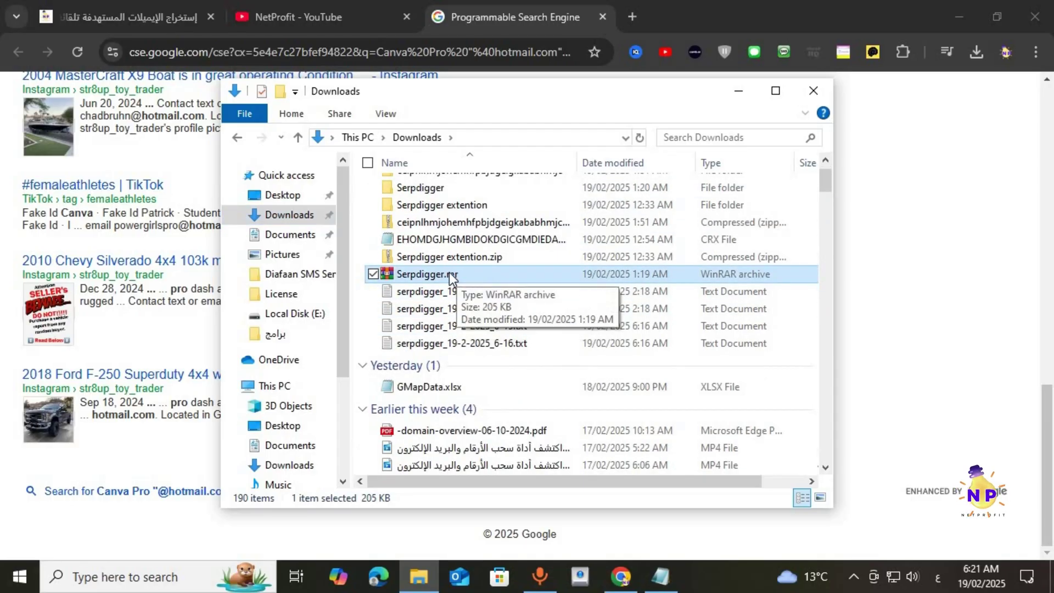
{"action": "right_click", "coordinate": [450, 273]}
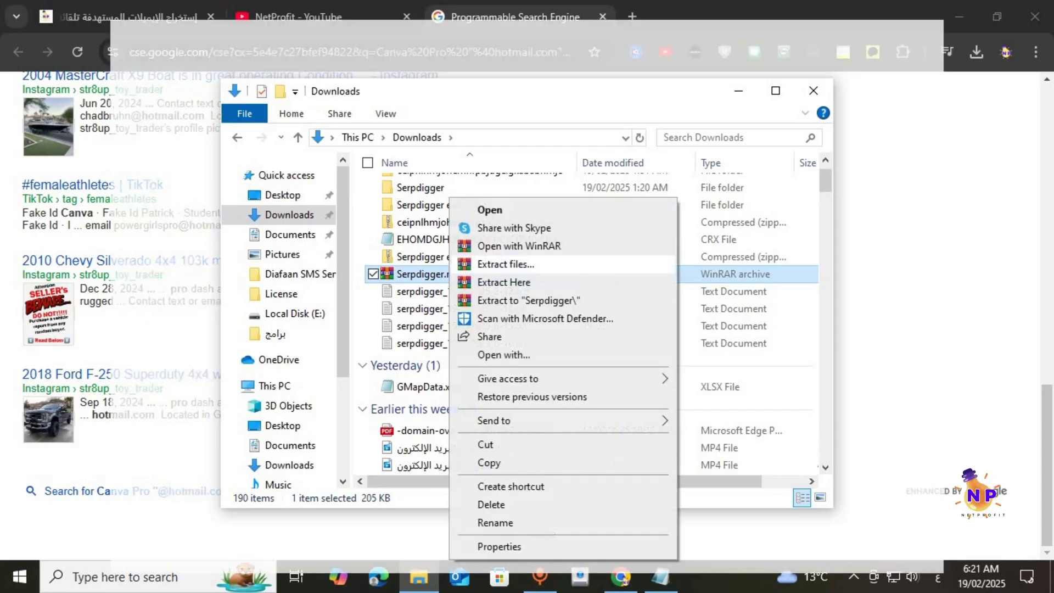
{"action": "left_click", "coordinate": [490, 266]}
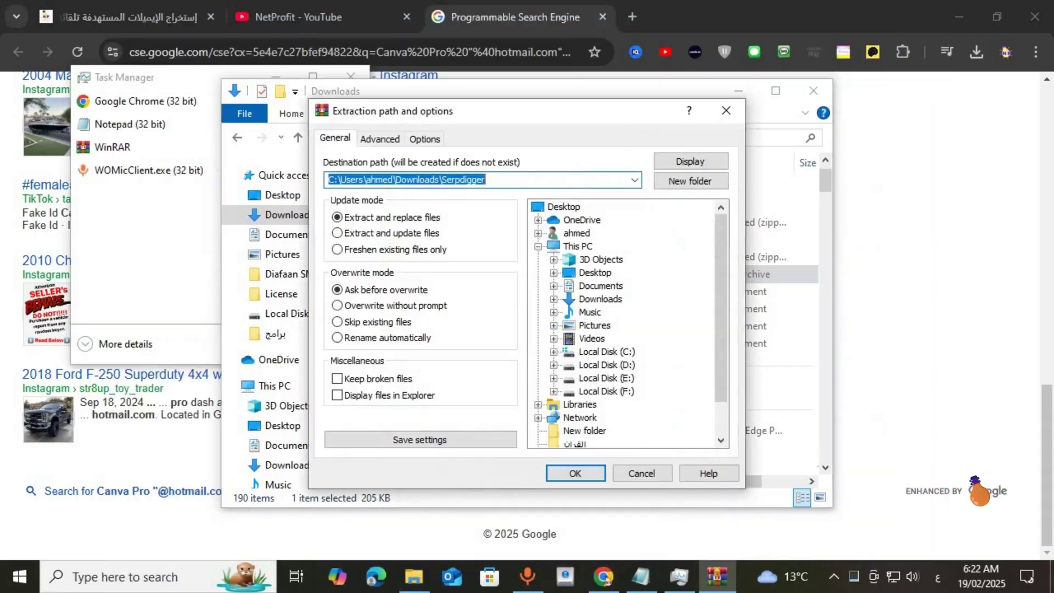
{"action": "left_click", "coordinate": [576, 473]}
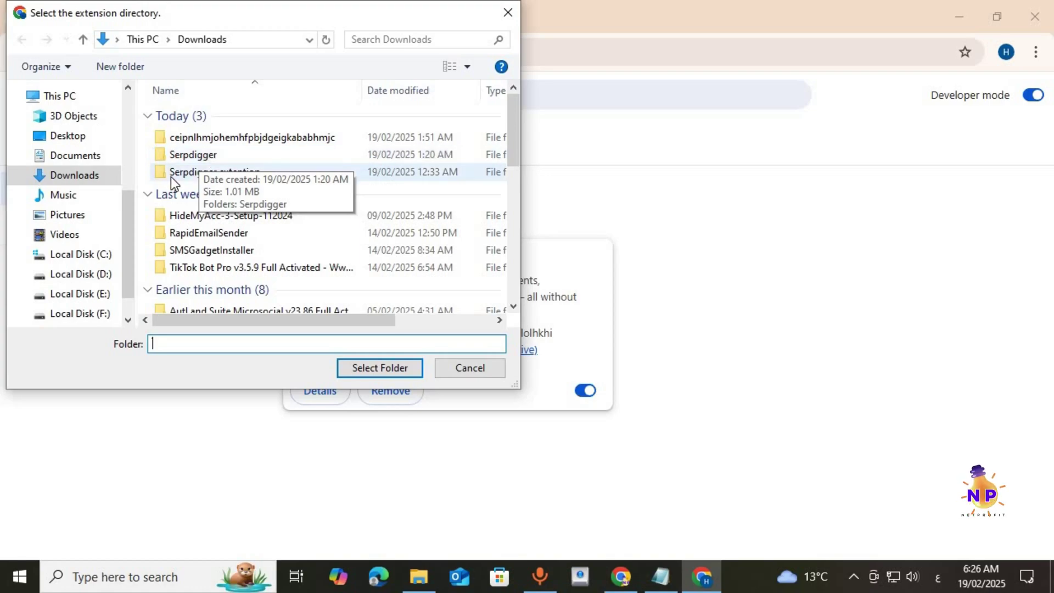
Load Downloads\Serpdigger unpacked, dismiss the manifest error, then load the inner Serpdigger folder.
{"action": "left_click", "coordinate": [242, 155]}
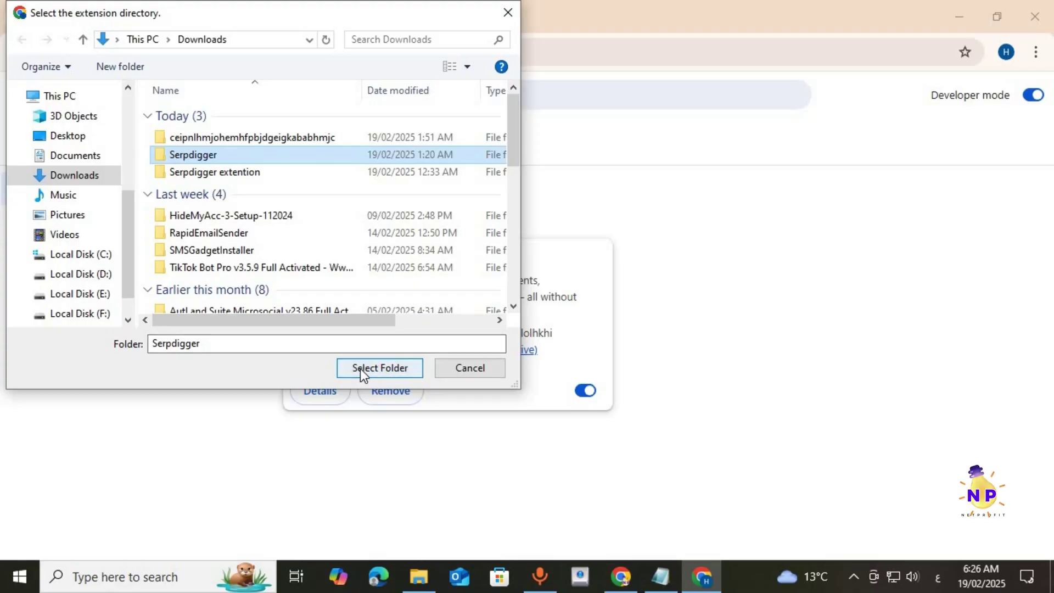
{"action": "left_click", "coordinate": [377, 367]}
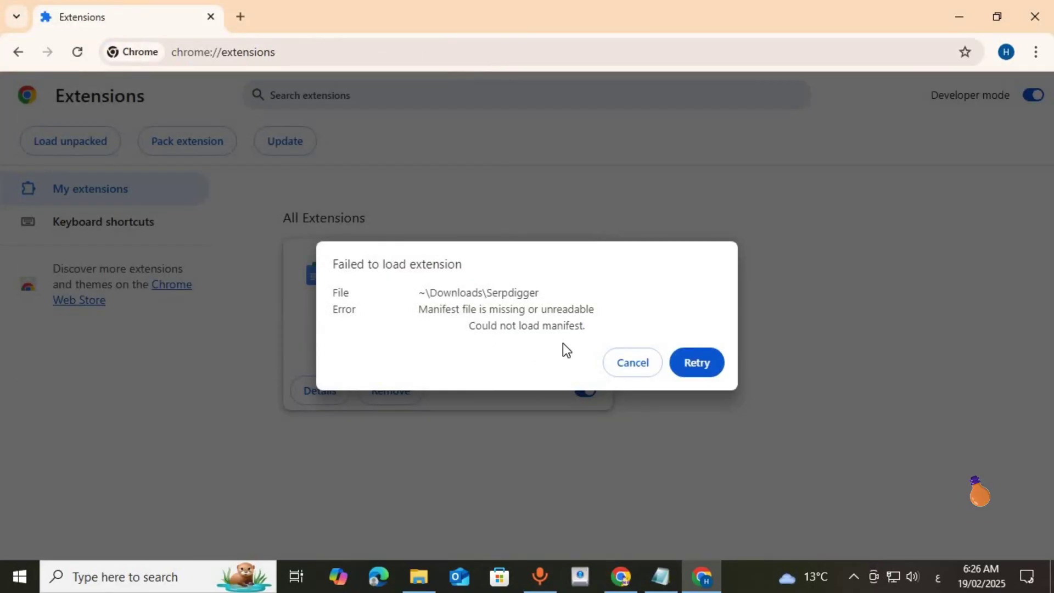
{"action": "left_click", "coordinate": [633, 362]}
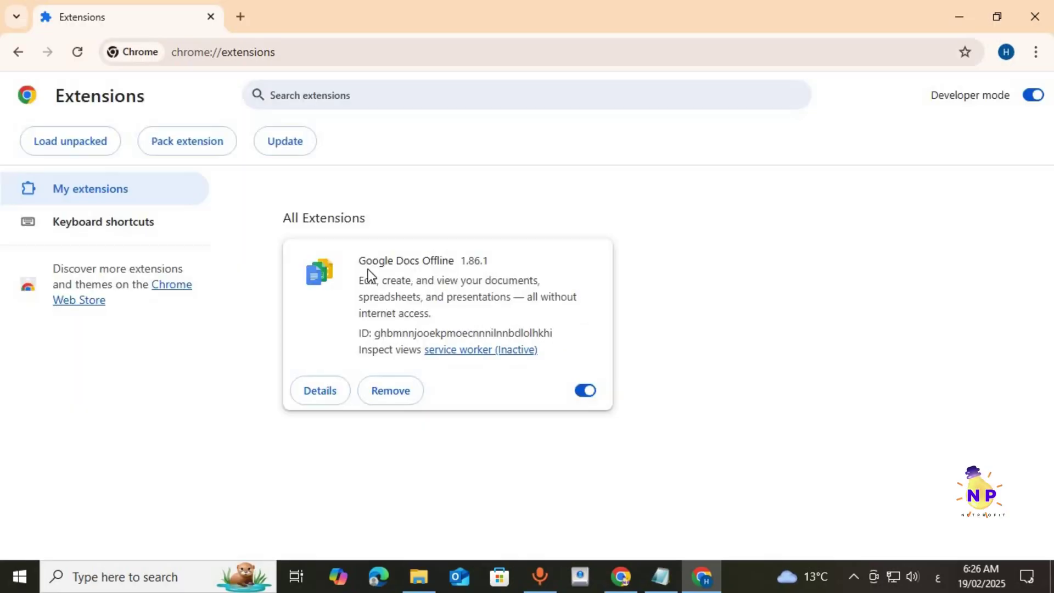
{"action": "left_click", "coordinate": [63, 136]}
{"action": "left_click", "coordinate": [186, 115]}
{"action": "left_click", "coordinate": [383, 368]}
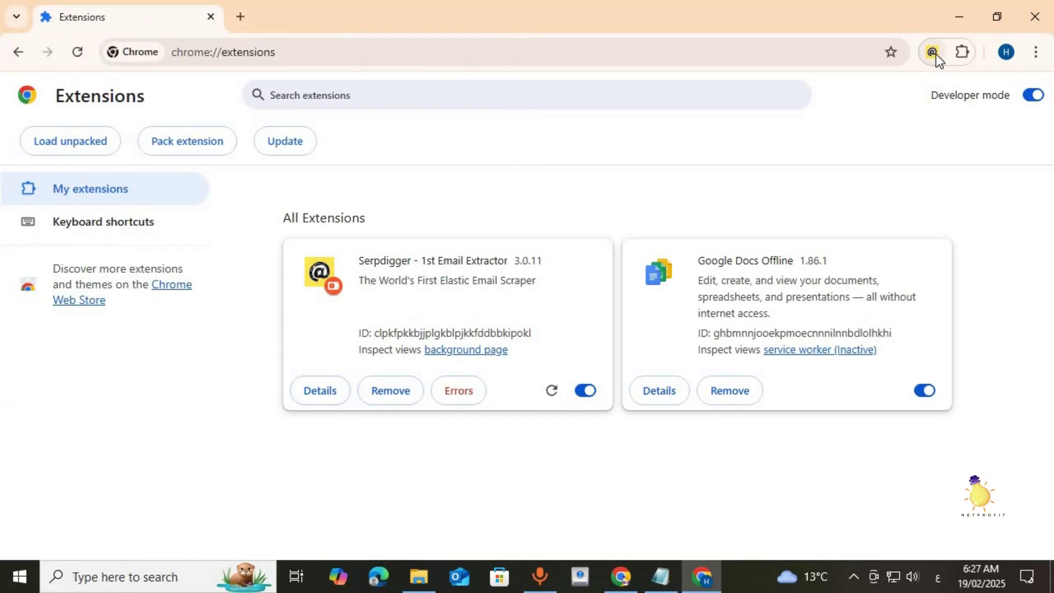
Load the ceipnlhmjohemhfpbjdgeigkababhmjc captcha clicker folder from Downloads as an unpacked extension.
{"action": "left_click", "coordinate": [64, 143]}
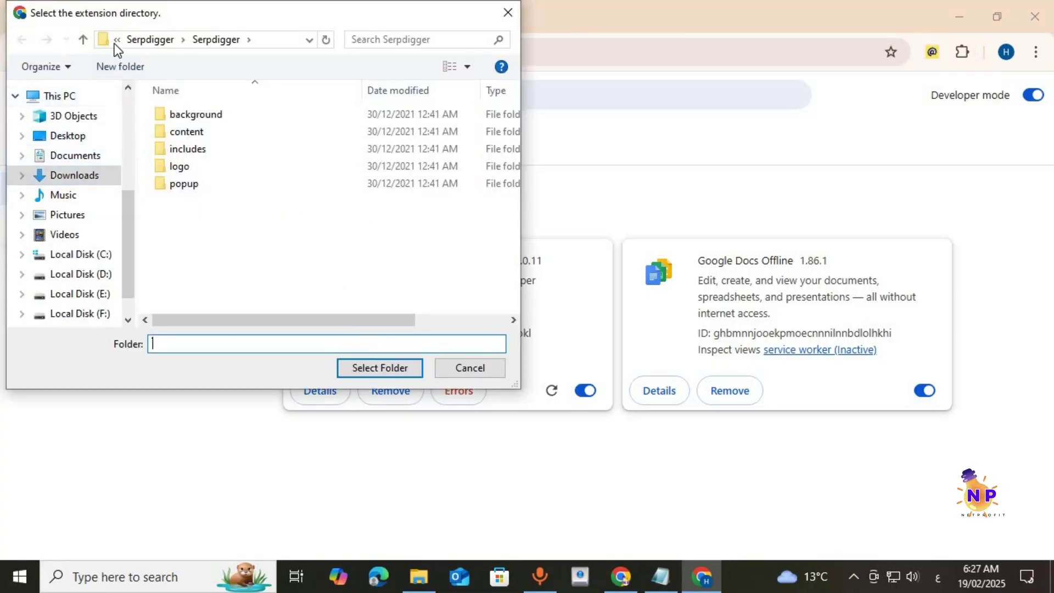
{"action": "left_click", "coordinate": [84, 40]}
{"action": "left_click", "coordinate": [84, 40]}
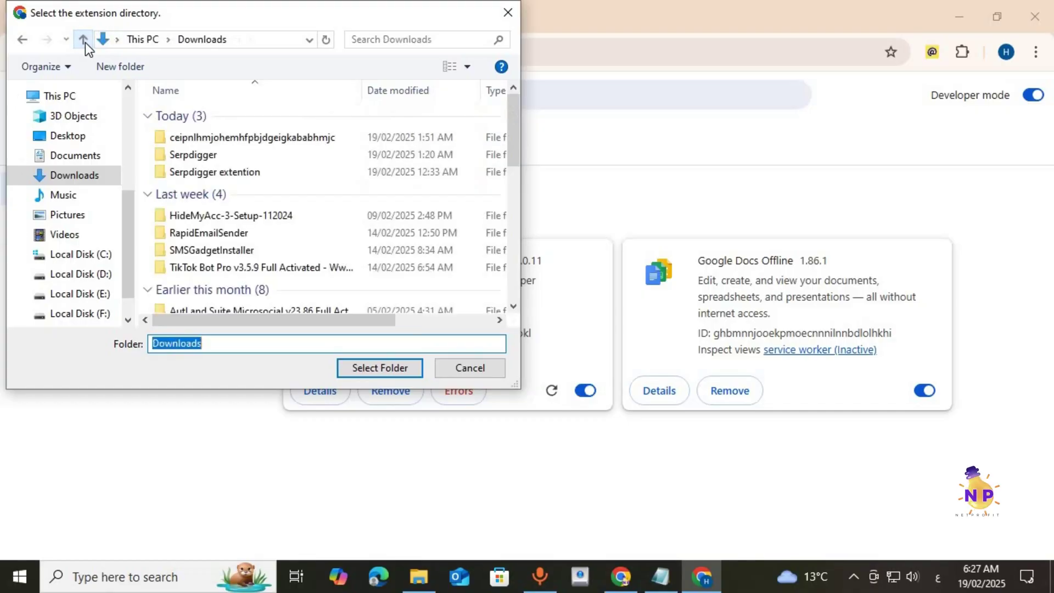
{"action": "left_click", "coordinate": [222, 137]}
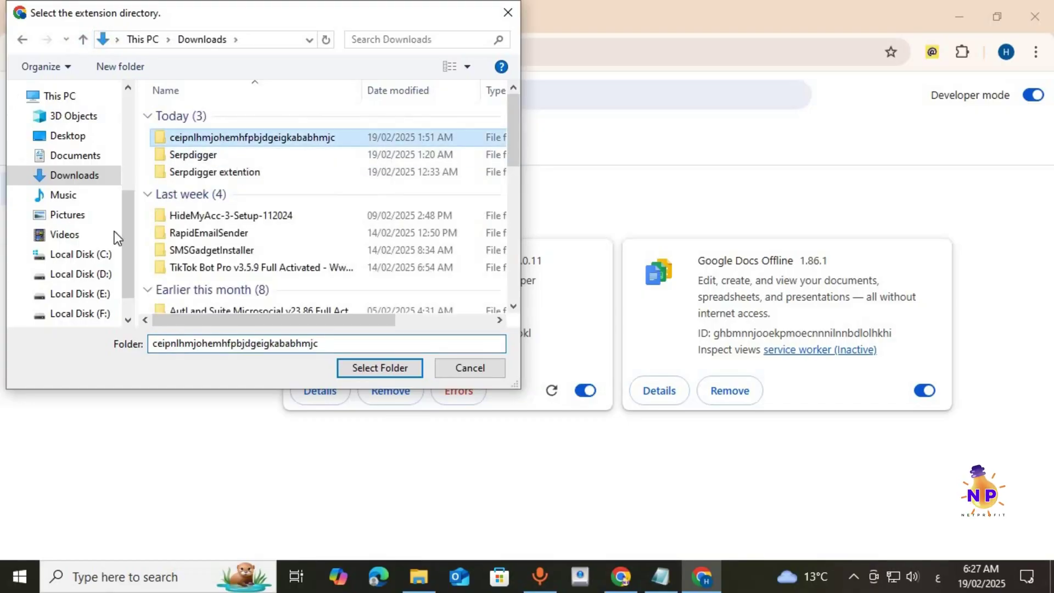
{"action": "left_click", "coordinate": [367, 368]}
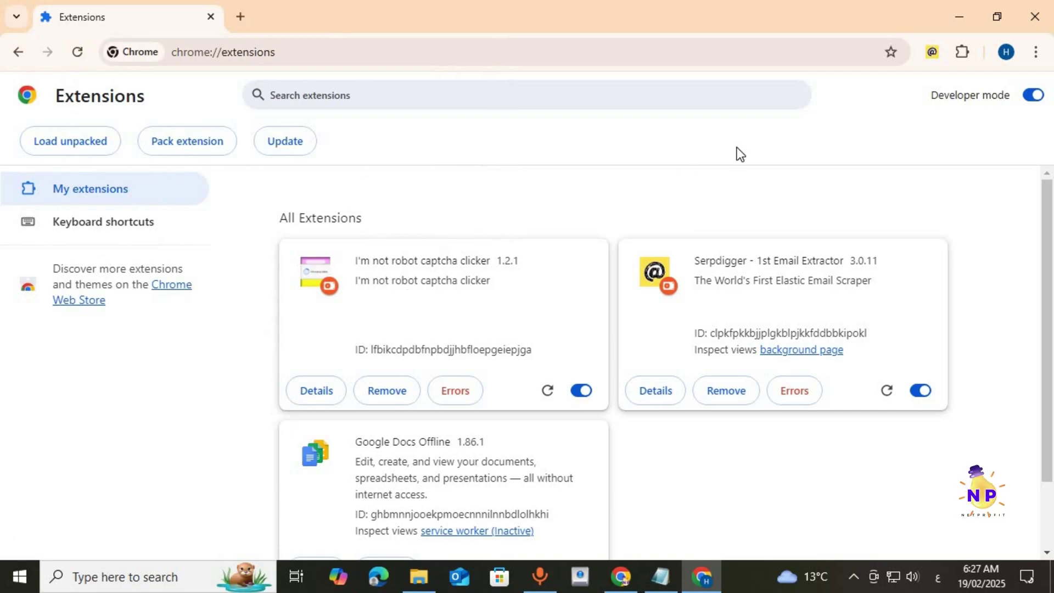
Pin the captcha clicker to the toolbar and open the Serpdigger panel.
{"action": "left_click", "coordinate": [960, 50]}
{"action": "left_click", "coordinate": [904, 180]}
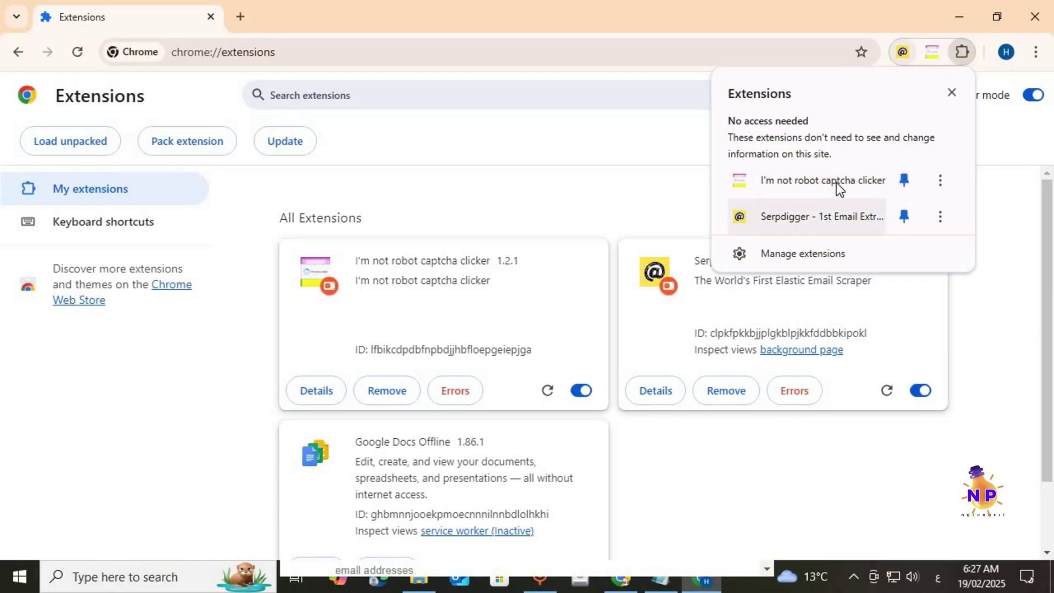
{"action": "left_click", "coordinate": [571, 135]}
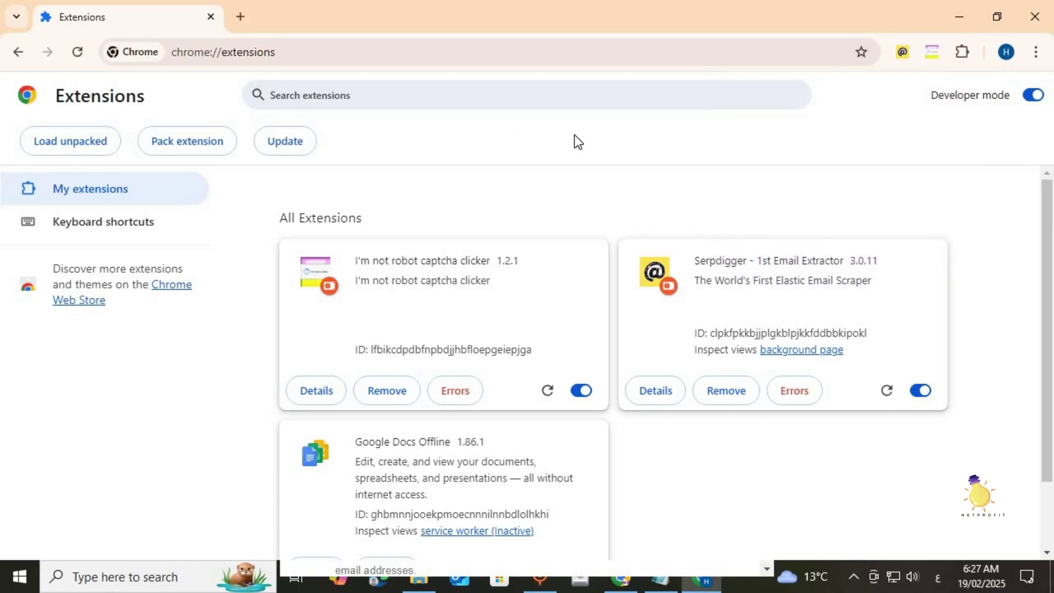
{"action": "left_click", "coordinate": [903, 52]}
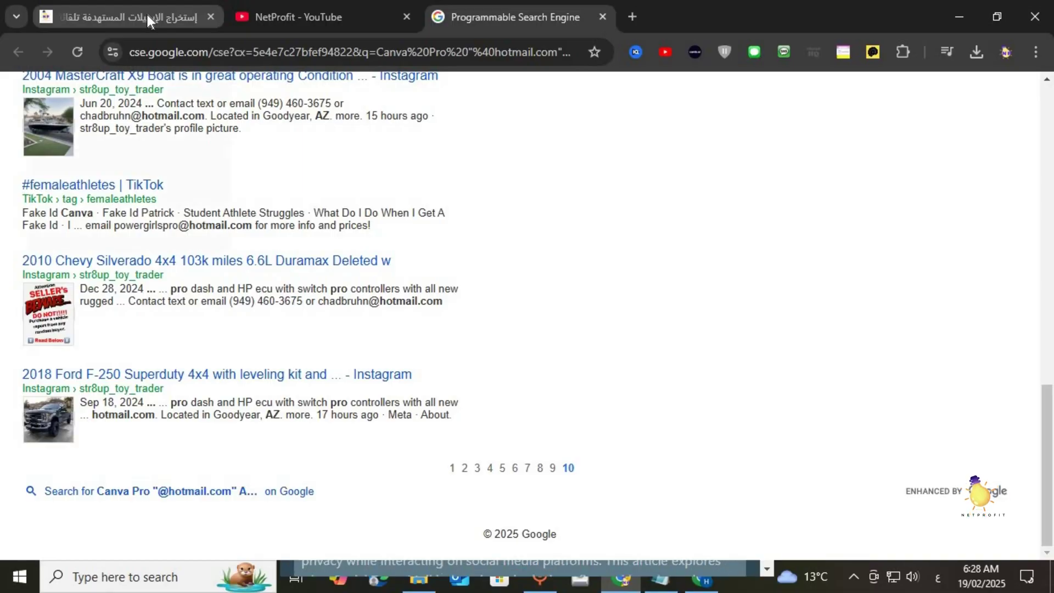
Switch to the netprofitme.com Serpdigger article and read down to its 'using Serpdigger' email-extraction section.
{"action": "left_click", "coordinate": [148, 19]}
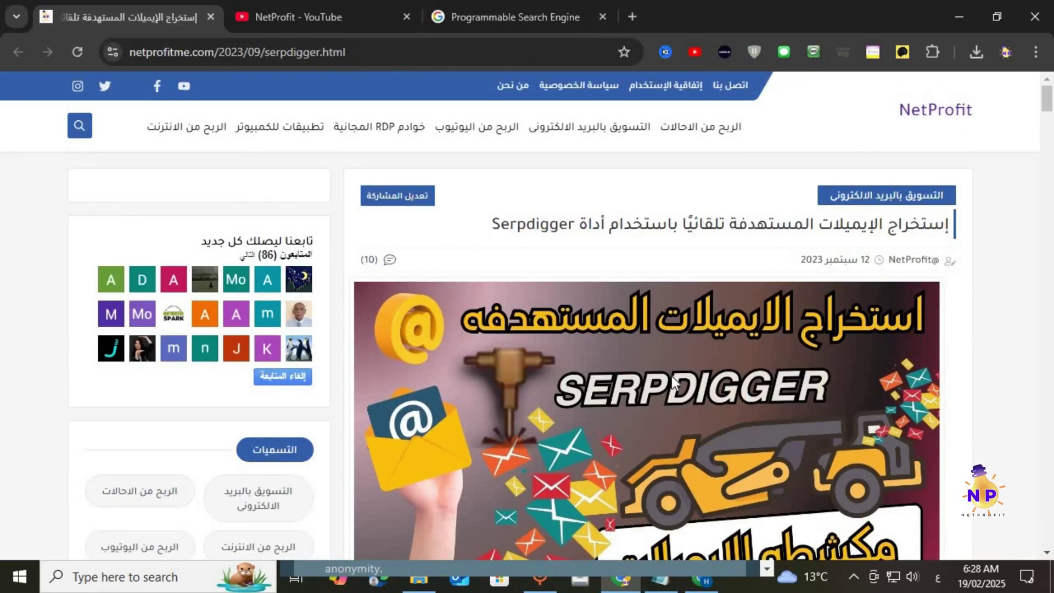
{"action": "scroll", "coordinate": [673, 380], "scroll_direction": "down", "scroll_amount": 3}
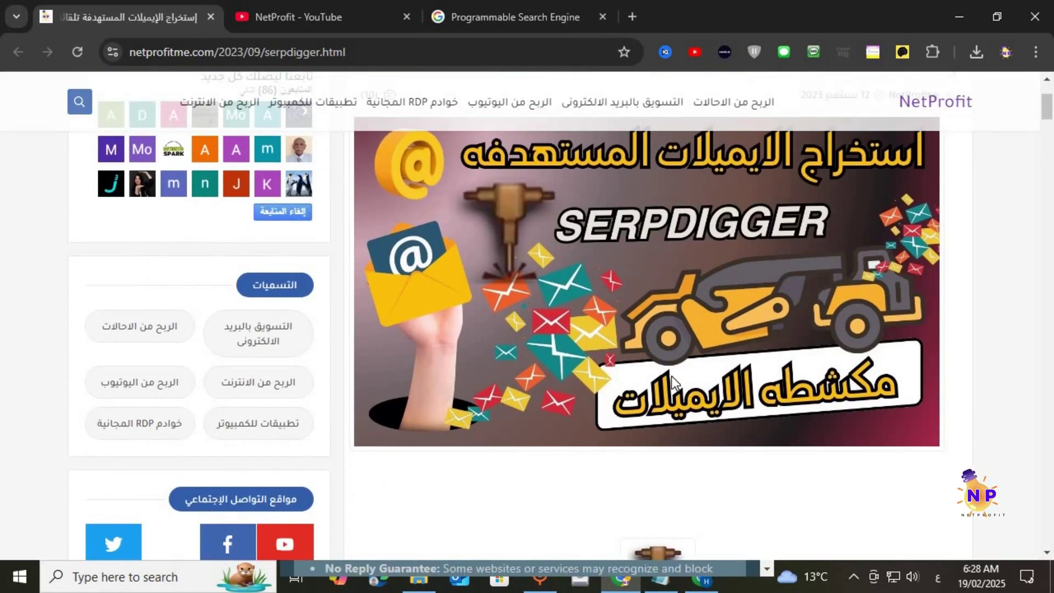
{"action": "scroll", "coordinate": [676, 378], "scroll_direction": "down", "scroll_amount": 5}
{"action": "scroll", "coordinate": [677, 378], "scroll_direction": "down", "scroll_amount": 3}
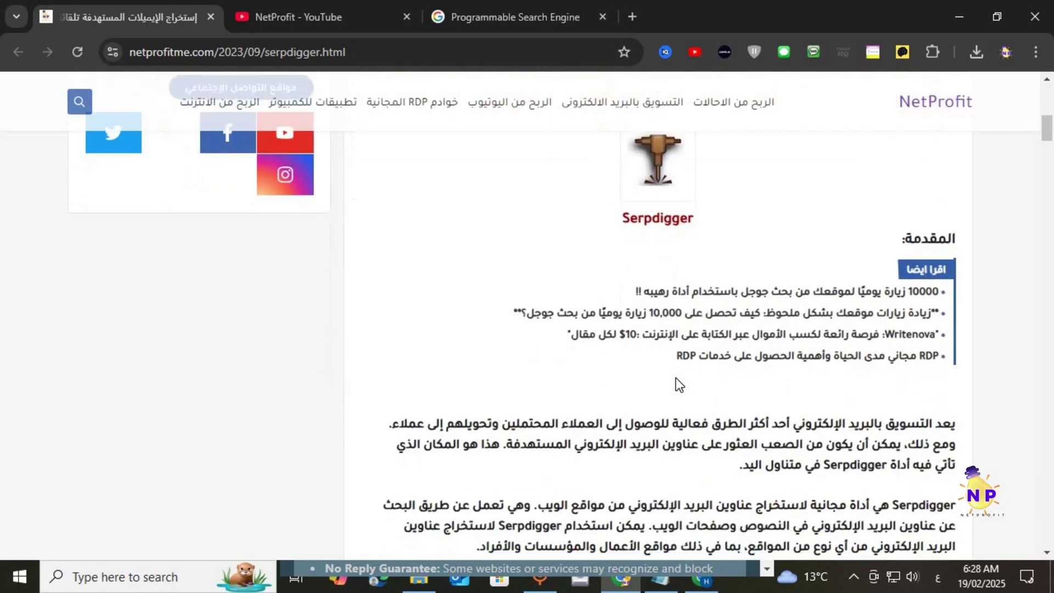
{"action": "scroll", "coordinate": [677, 377], "scroll_direction": "down", "scroll_amount": 3}
{"action": "scroll", "coordinate": [677, 379], "scroll_direction": "down", "scroll_amount": 3}
{"action": "scroll", "coordinate": [676, 379], "scroll_direction": "down", "scroll_amount": 1}
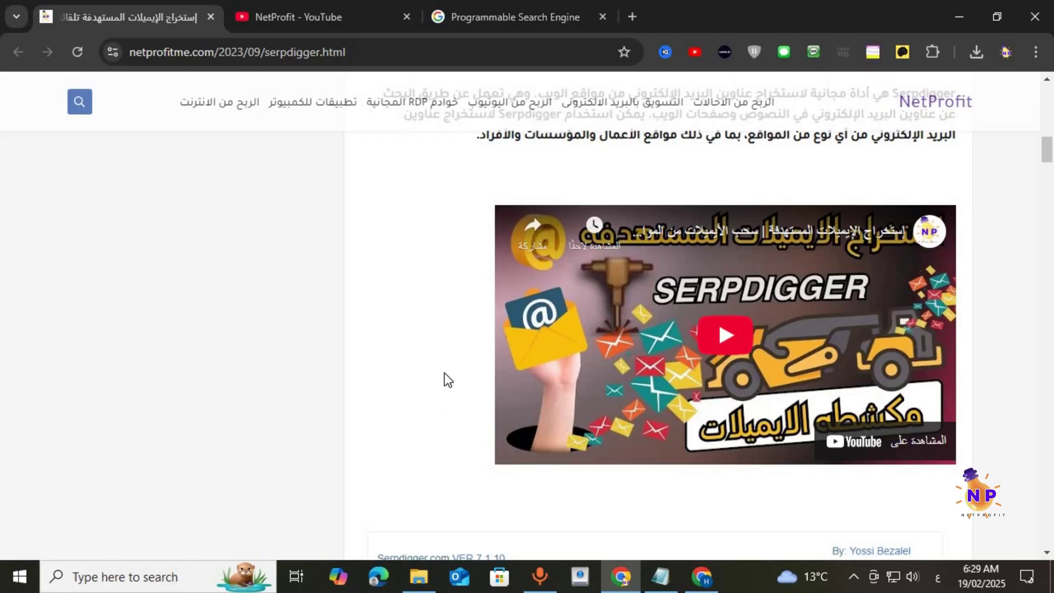
{"action": "scroll", "coordinate": [445, 379], "scroll_direction": "down", "scroll_amount": 2}
{"action": "scroll", "coordinate": [445, 379], "scroll_direction": "down", "scroll_amount": 2}
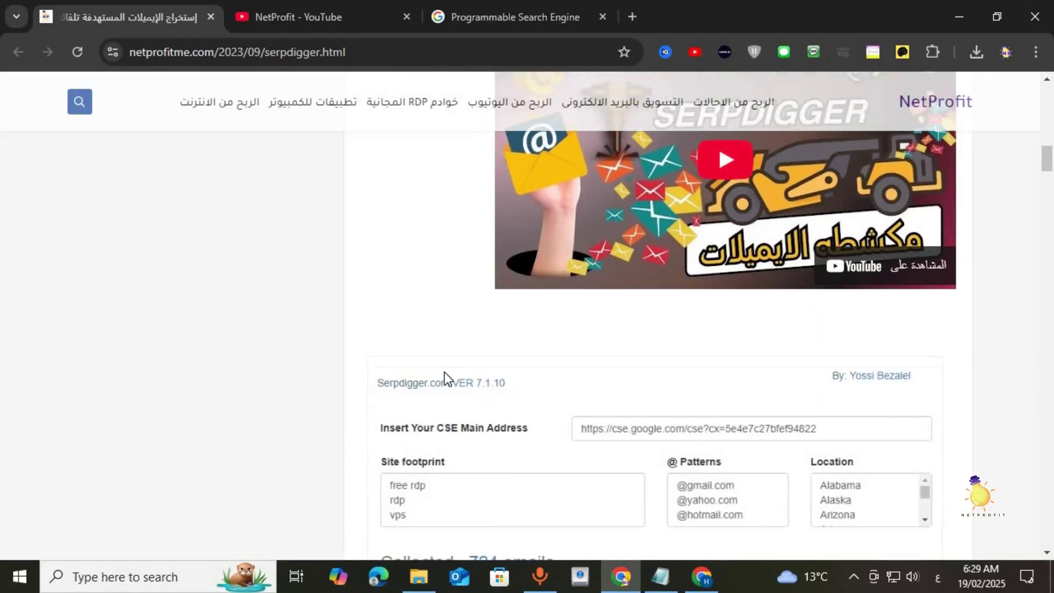
{"action": "scroll", "coordinate": [444, 379], "scroll_direction": "down", "scroll_amount": 10}
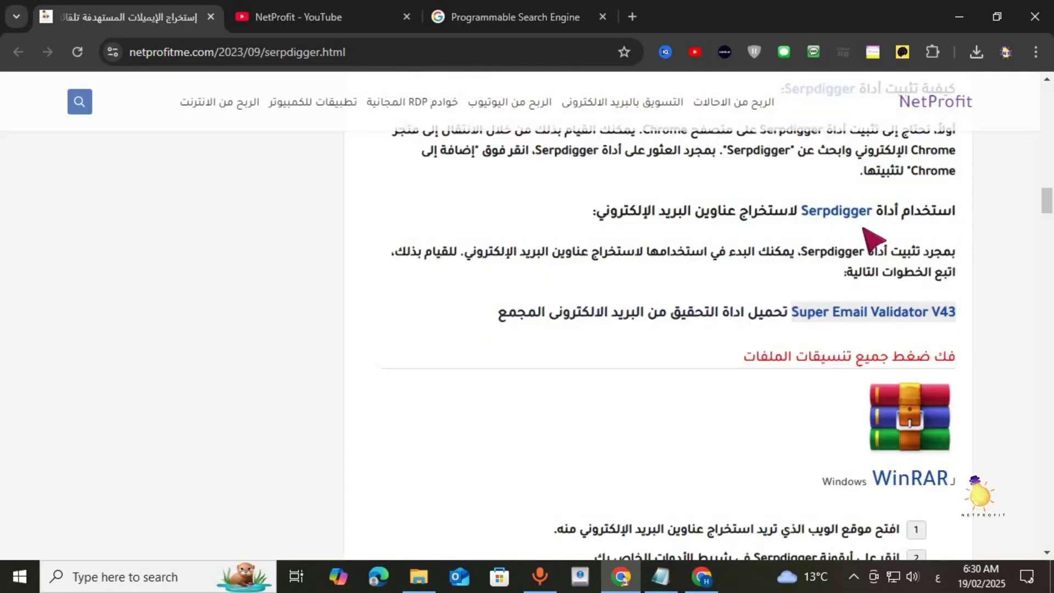
Leave the WhatsApp page for the Serpdigger article and scroll to the 'CSE link ready to work' heading.
{"action": "left_click", "coordinate": [835, 213]}
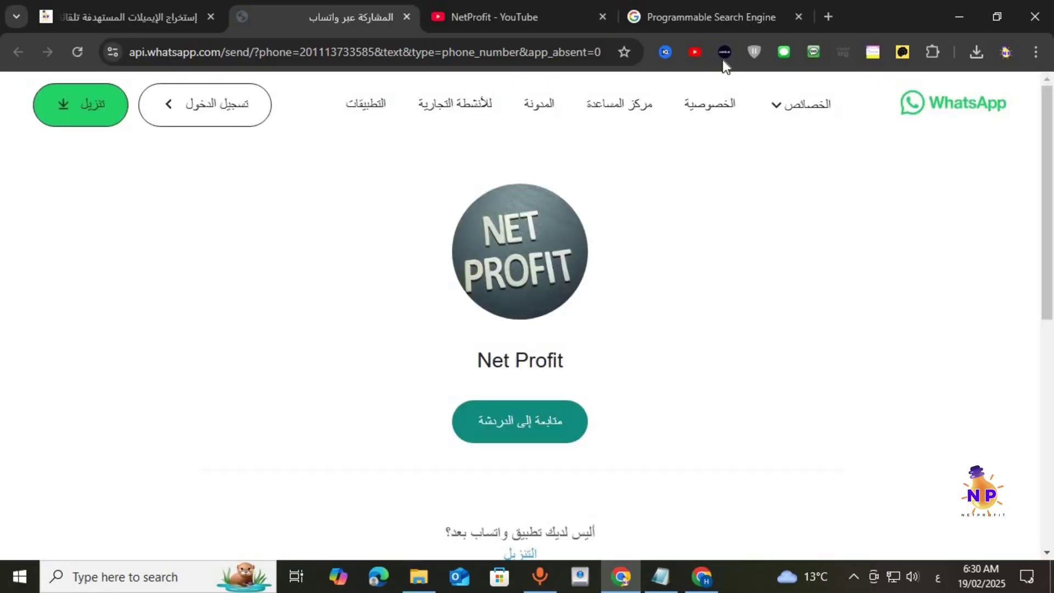
{"action": "left_click", "coordinate": [127, 17]}
{"action": "scroll", "coordinate": [631, 277], "scroll_direction": "down", "scroll_amount": 3}
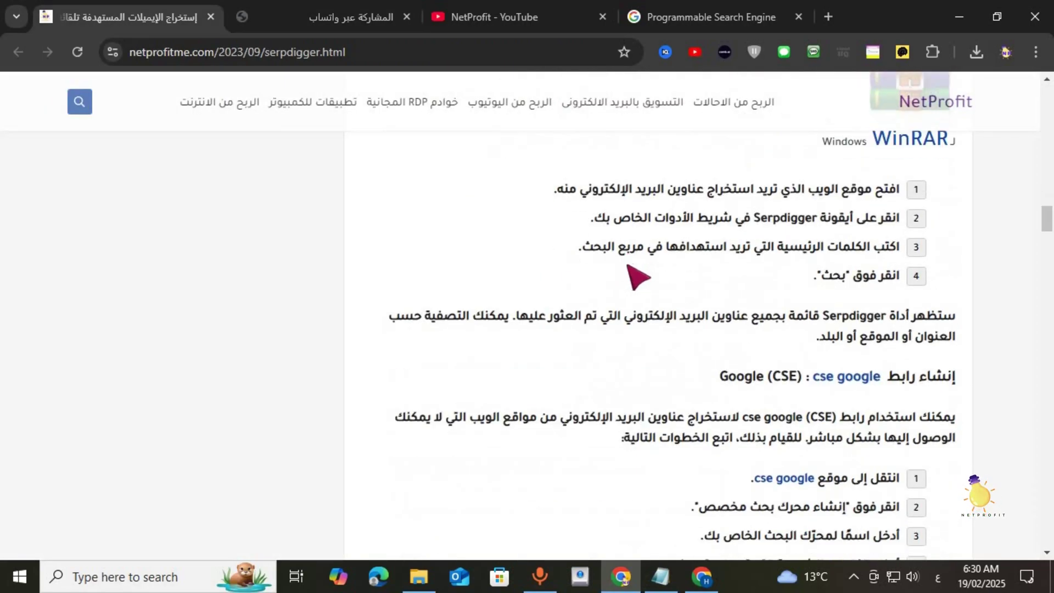
{"action": "scroll", "coordinate": [635, 278], "scroll_direction": "down", "scroll_amount": 3}
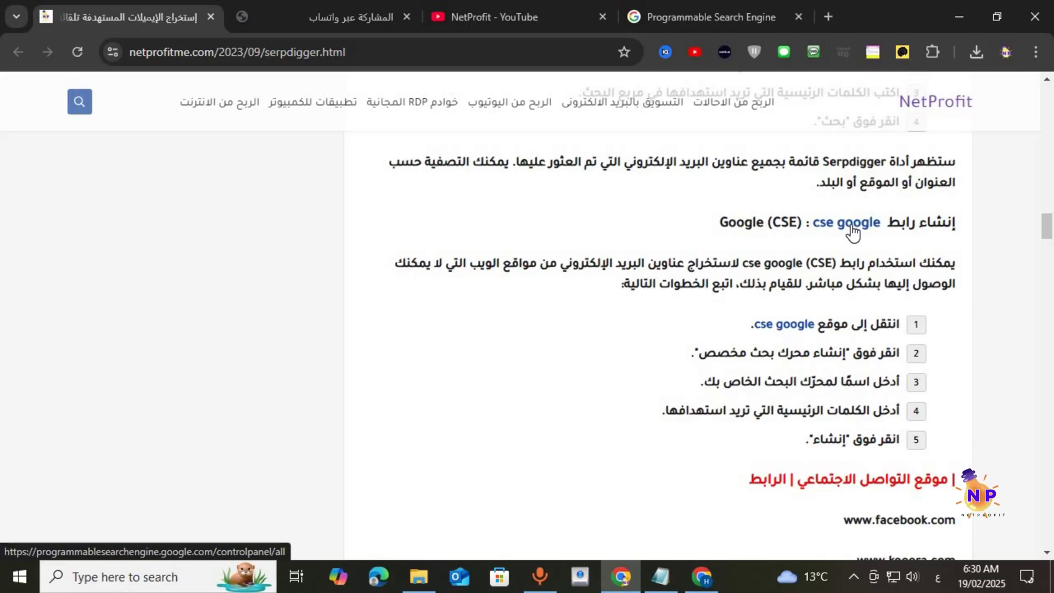
{"action": "scroll", "coordinate": [852, 232], "scroll_direction": "up", "scroll_amount": 2}
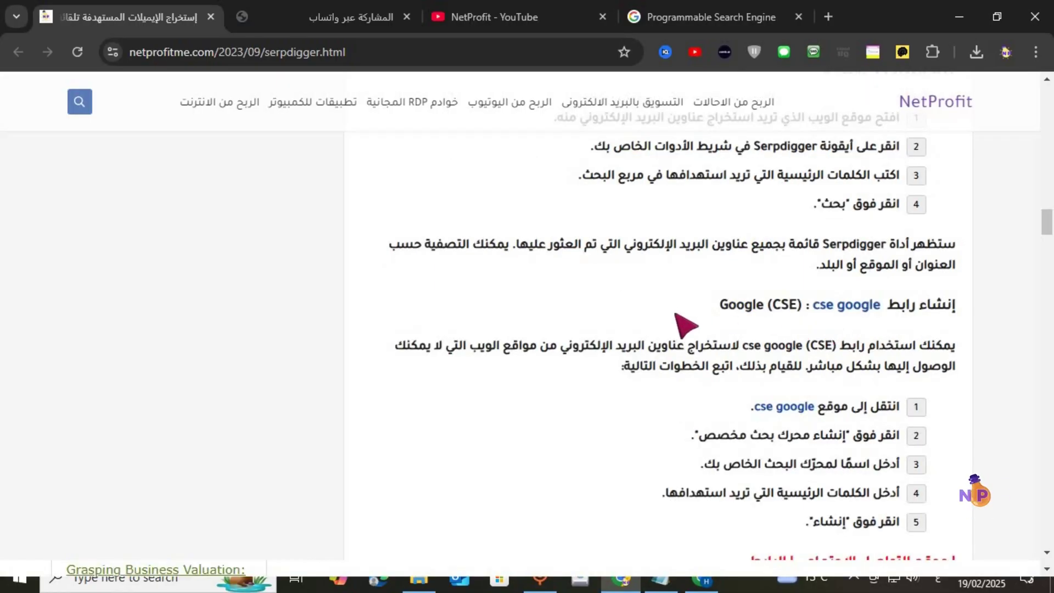
{"action": "scroll", "coordinate": [622, 340], "scroll_direction": "down", "scroll_amount": 4}
{"action": "scroll", "coordinate": [622, 340], "scroll_direction": "down", "scroll_amount": 3}
{"action": "scroll", "coordinate": [622, 341], "scroll_direction": "down", "scroll_amount": 3}
{"action": "scroll", "coordinate": [622, 340], "scroll_direction": "down", "scroll_amount": 5}
{"action": "scroll", "coordinate": [613, 330], "scroll_direction": "down", "scroll_amount": 3}
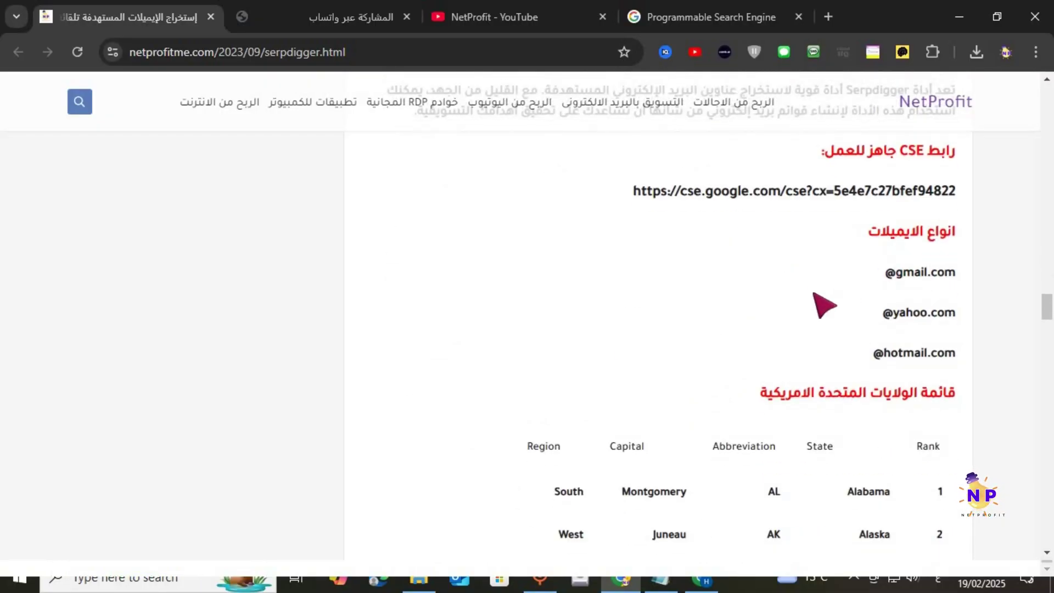
Select the cse.google.com link address and scroll through the US states table.
{"action": "scroll", "coordinate": [669, 263], "scroll_direction": "up", "scroll_amount": 2}
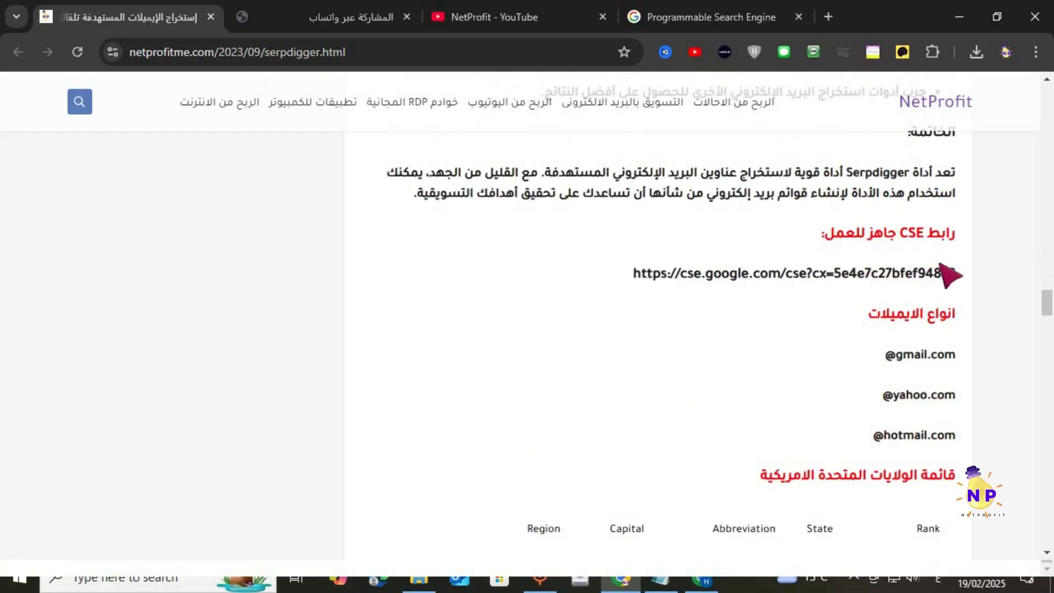
{"action": "mouse_move", "coordinate": [960, 273]}
{"action": "left_mouse_down"}
{"action": "mouse_move", "coordinate": [819, 298]}
{"action": "mouse_move", "coordinate": [666, 299]}
{"action": "left_mouse_up"}
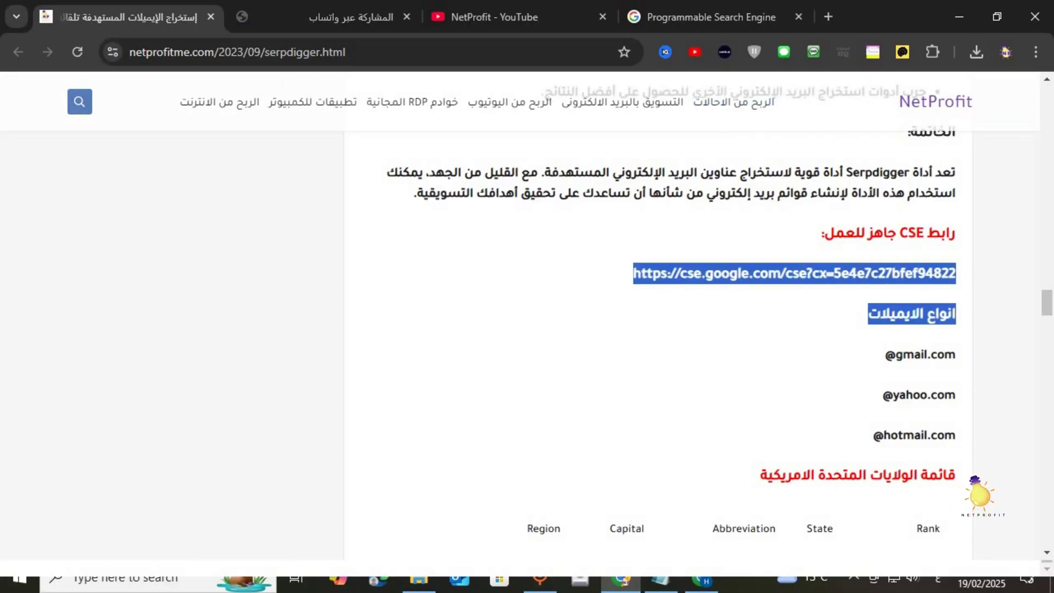
{"action": "scroll", "coordinate": [648, 325], "scroll_direction": "down", "scroll_amount": 7}
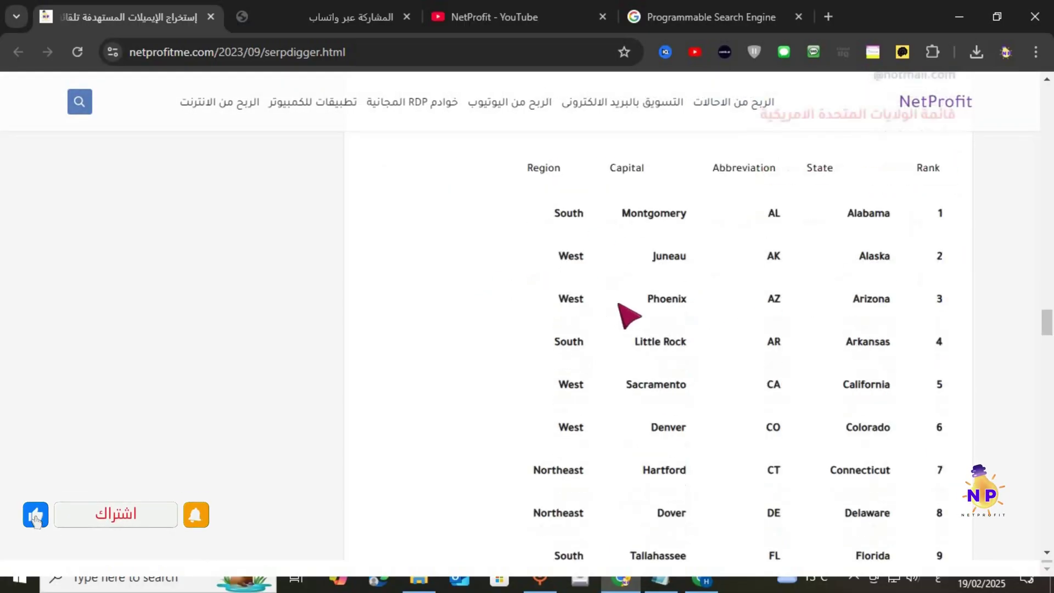
{"action": "scroll", "coordinate": [752, 306], "scroll_direction": "down", "scroll_amount": 4}
{"action": "scroll", "coordinate": [753, 306], "scroll_direction": "down", "scroll_amount": 3}
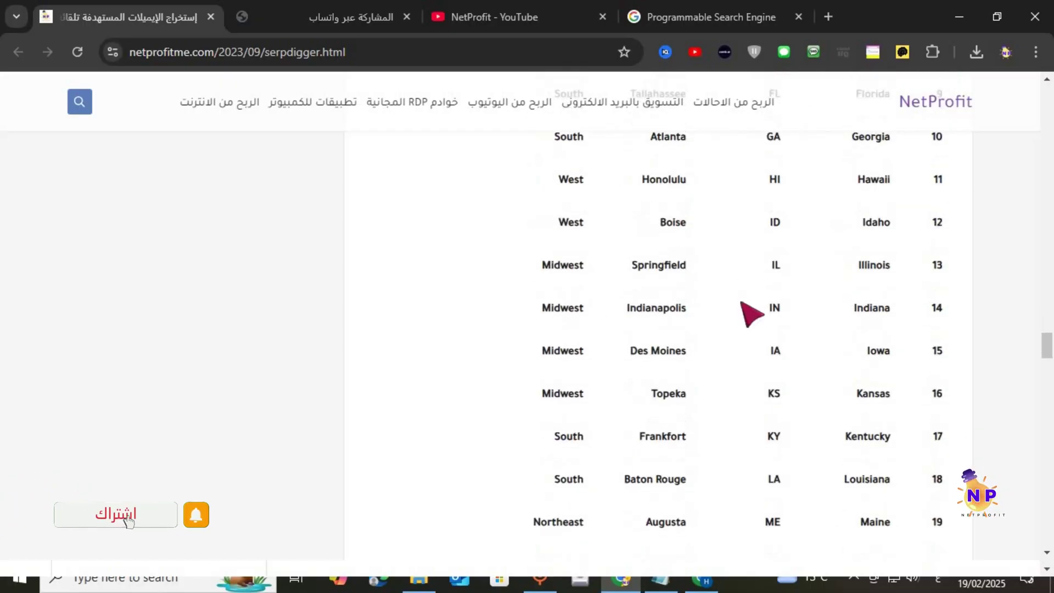
{"action": "scroll", "coordinate": [751, 312], "scroll_direction": "down", "scroll_amount": 2}
{"action": "scroll", "coordinate": [751, 313], "scroll_direction": "down", "scroll_amount": 4}
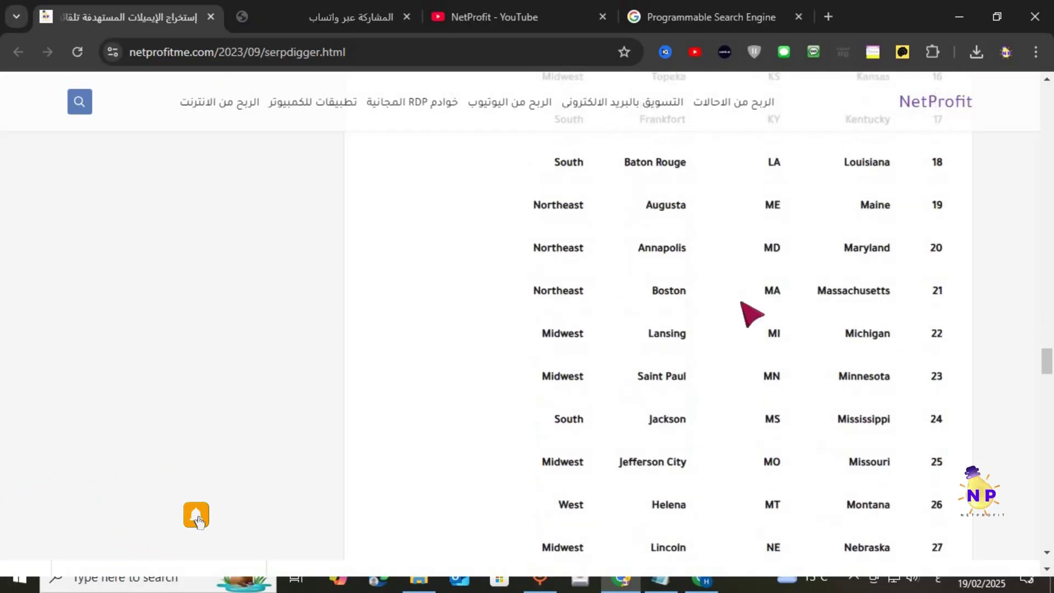
Scroll back up to the article's opening 'extract targeted emails' banner.
{"action": "scroll", "coordinate": [749, 313], "scroll_direction": "up", "scroll_amount": 12}
{"action": "scroll", "coordinate": [750, 313], "scroll_direction": "up", "scroll_amount": 5}
{"action": "scroll", "coordinate": [749, 313], "scroll_direction": "up", "scroll_amount": 5}
{"action": "scroll", "coordinate": [750, 313], "scroll_direction": "up", "scroll_amount": 5}
{"action": "scroll", "coordinate": [751, 312], "scroll_direction": "up", "scroll_amount": 5}
{"action": "scroll", "coordinate": [751, 311], "scroll_direction": "up", "scroll_amount": 5}
{"action": "scroll", "coordinate": [751, 312], "scroll_direction": "up", "scroll_amount": 5}
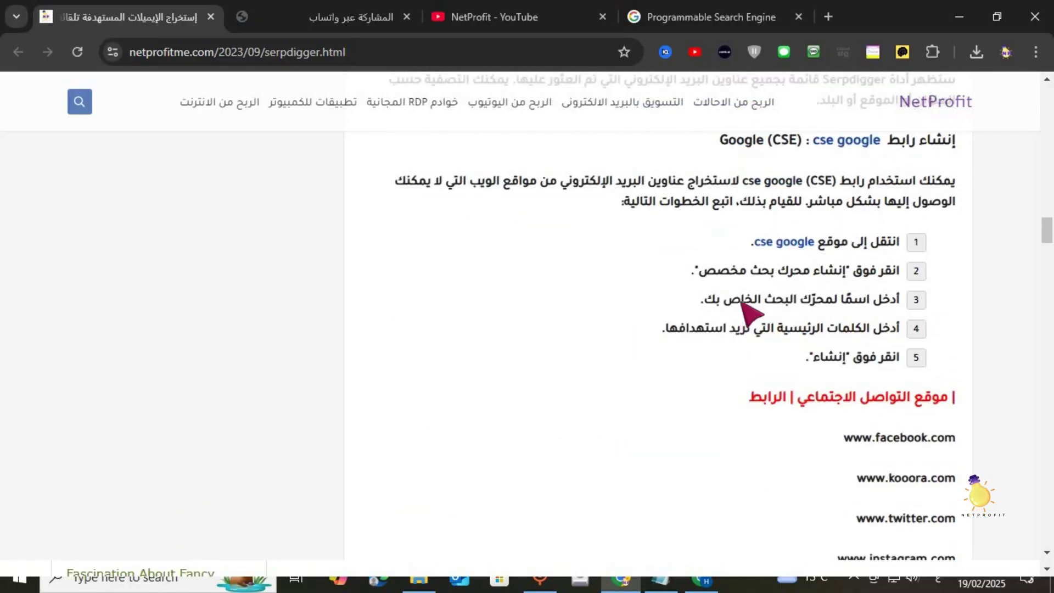
{"action": "scroll", "coordinate": [751, 312], "scroll_direction": "up", "scroll_amount": 5}
{"action": "scroll", "coordinate": [752, 312], "scroll_direction": "up", "scroll_amount": 5}
{"action": "scroll", "coordinate": [751, 312], "scroll_direction": "up", "scroll_amount": 1}
{"action": "scroll", "coordinate": [751, 311], "scroll_direction": "up", "scroll_amount": 4}
{"action": "scroll", "coordinate": [749, 313], "scroll_direction": "up", "scroll_amount": 3}
{"action": "scroll", "coordinate": [750, 313], "scroll_direction": "up", "scroll_amount": 5}
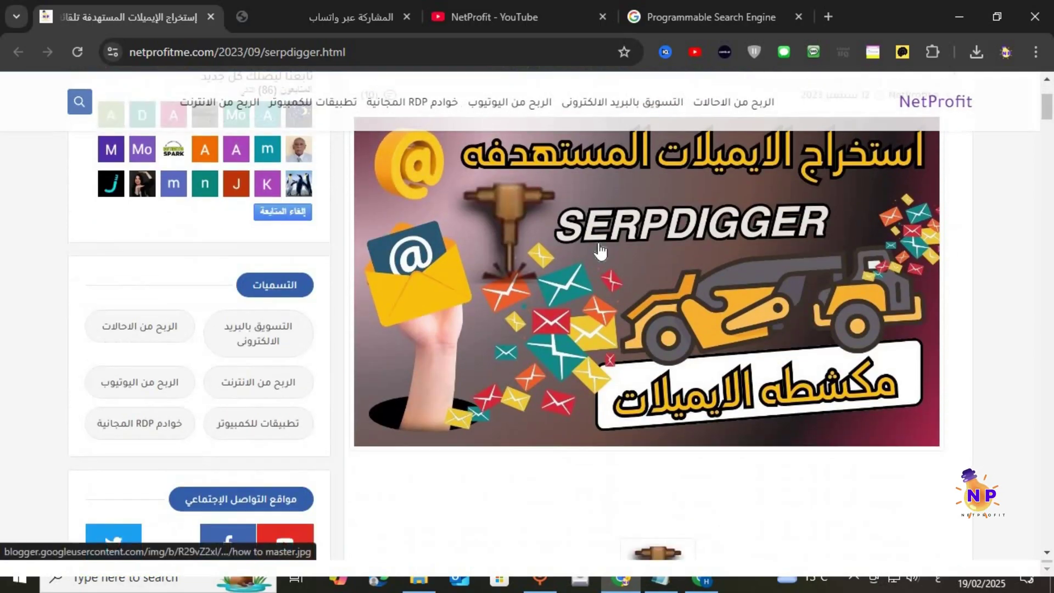